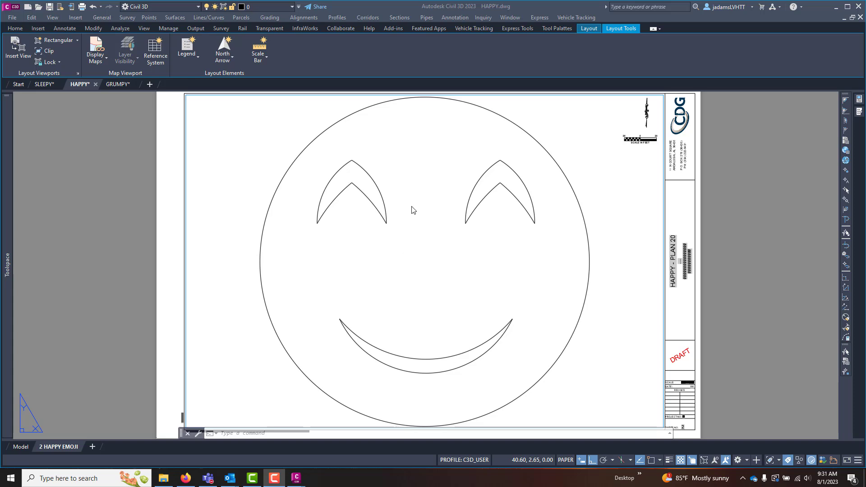
Open the Sheet Set Manager with the SHEETSET command, then close it again.
left_click(16, 28)
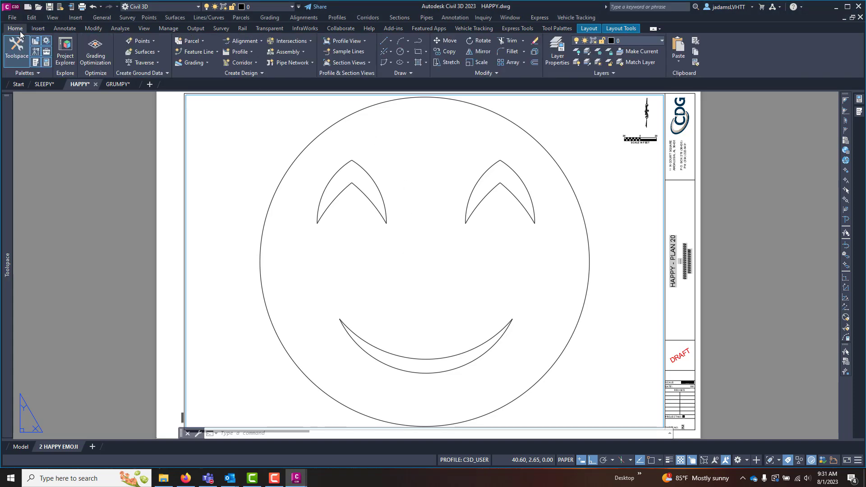
left_click(22, 74)
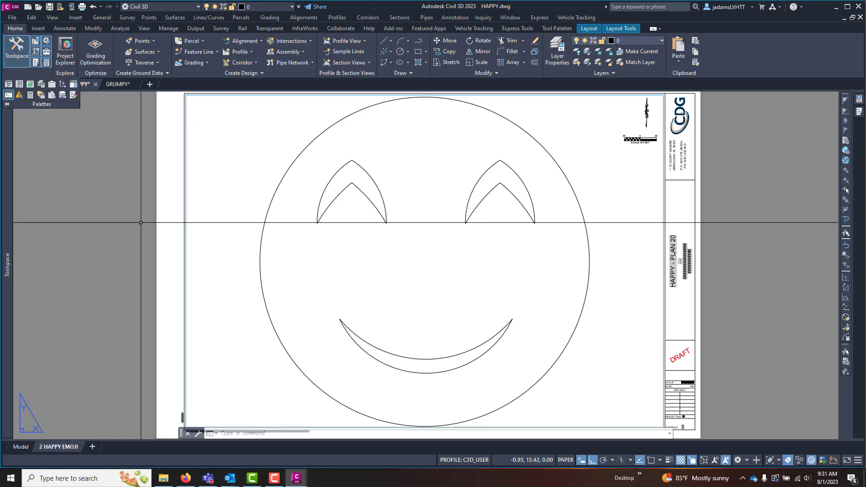
type("SHEET")
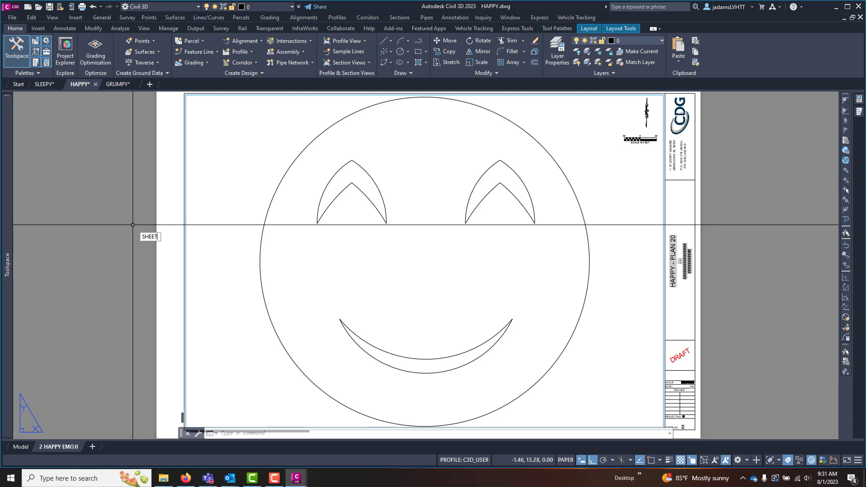
type("SET")
key("Return")
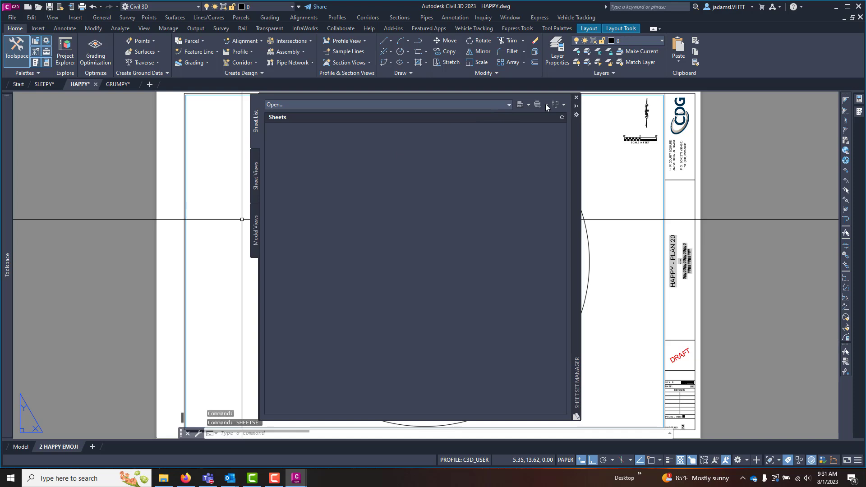
left_click(576, 97)
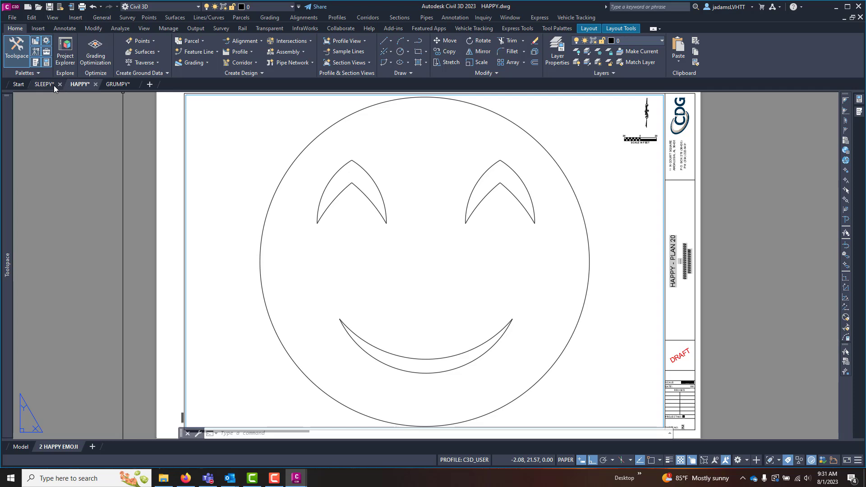
Save the SLEEPY, HAPPY and GRUMPY drawings from their file tabs, then reopen the Sheet Set Manager.
left_click(110, 86)
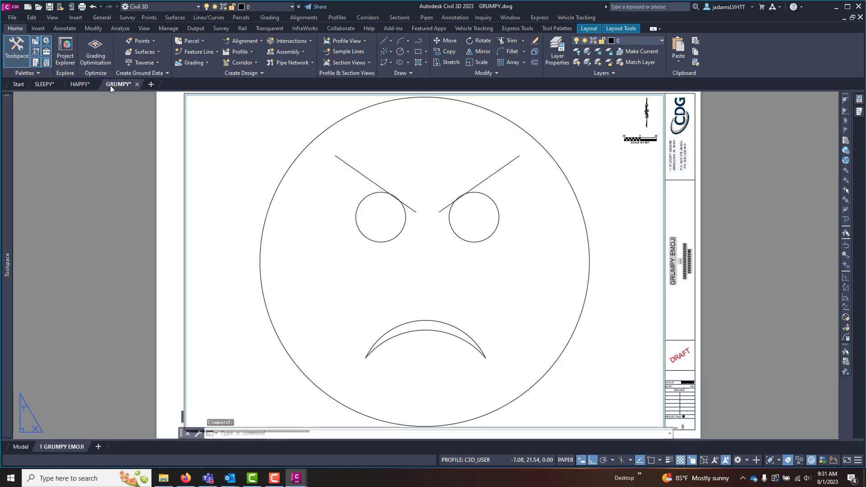
left_click(45, 85)
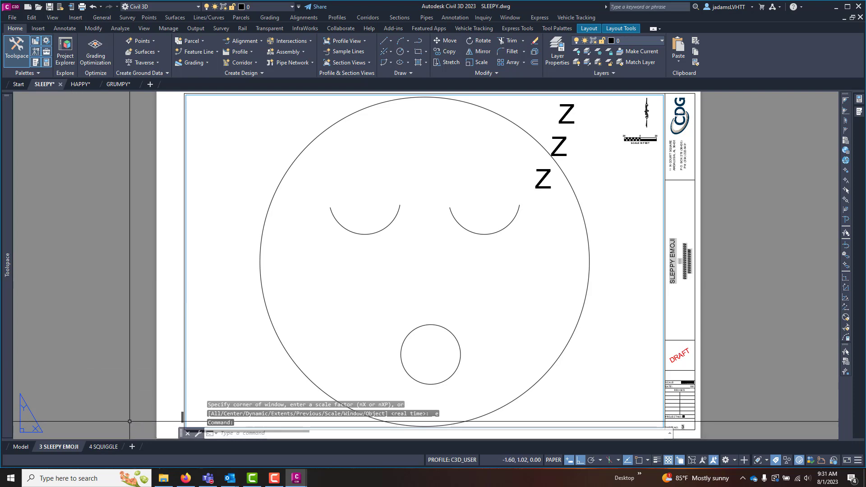
right_click(51, 84)
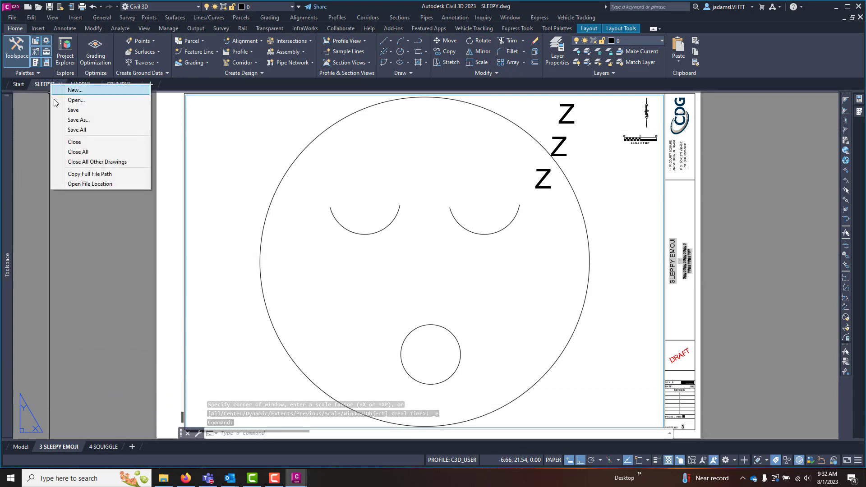
left_click(59, 110)
right_click(74, 83)
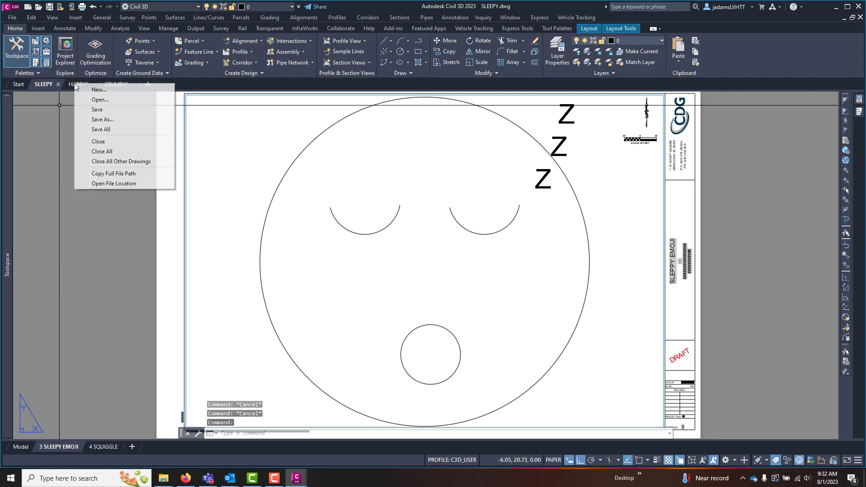
left_click(88, 111)
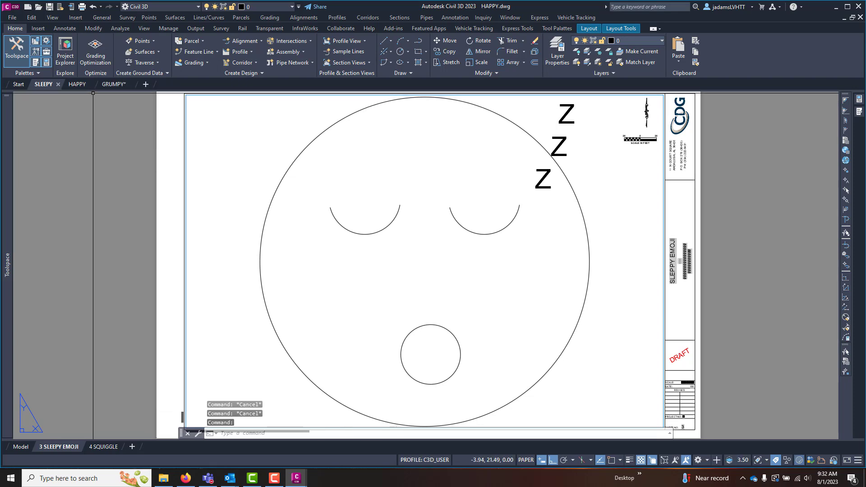
right_click(105, 85)
left_click(128, 112)
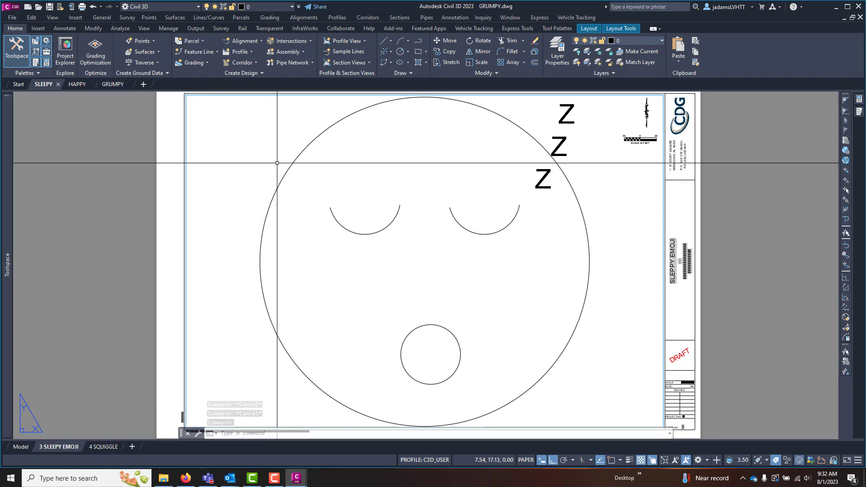
left_click(30, 74)
left_click(50, 95)
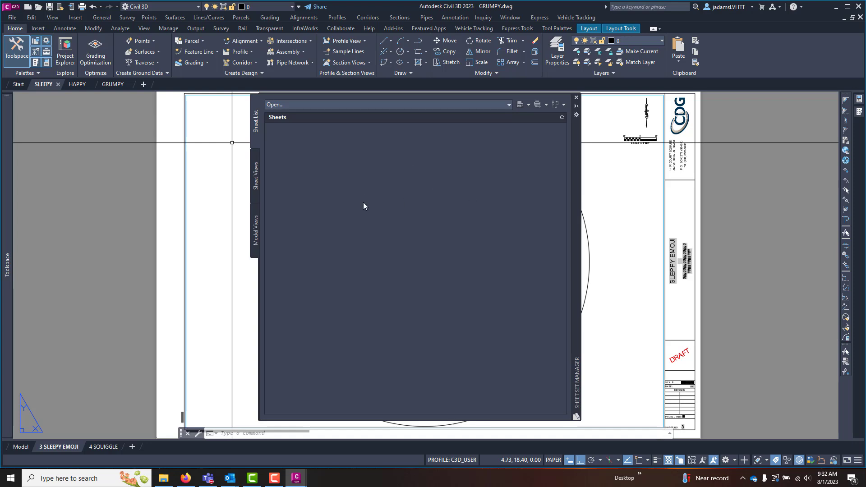
Start a new sheet set from existing drawings named VIDEO3, viewing its properties without changes.
left_click(299, 105)
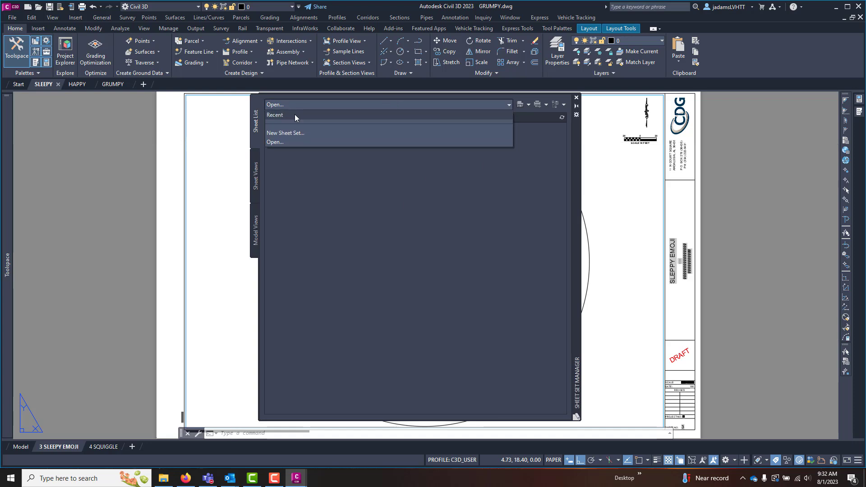
left_click(287, 134)
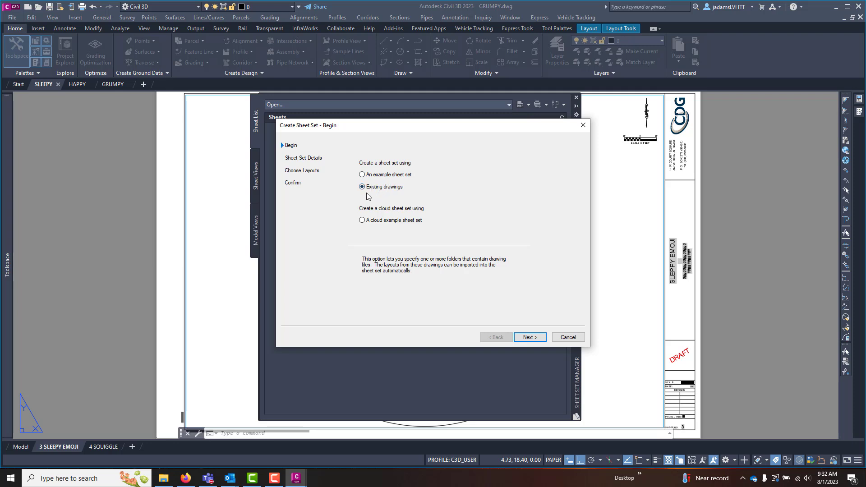
left_click(529, 337)
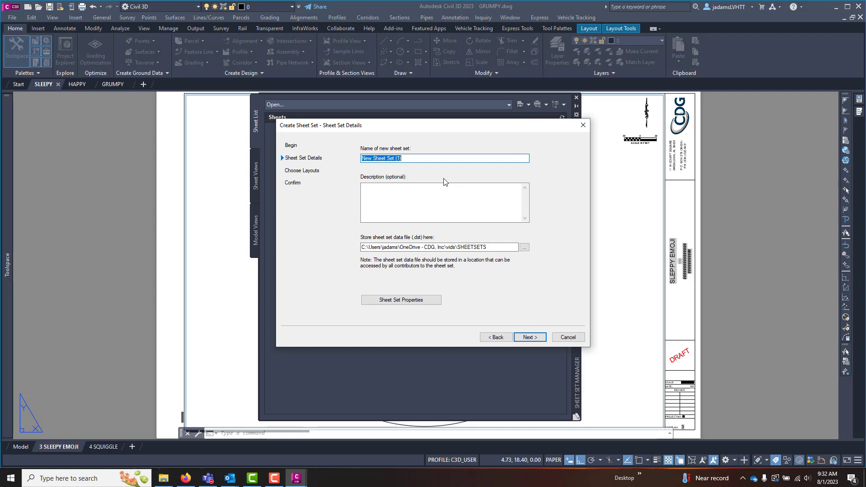
type("v")
type("VIDEO")
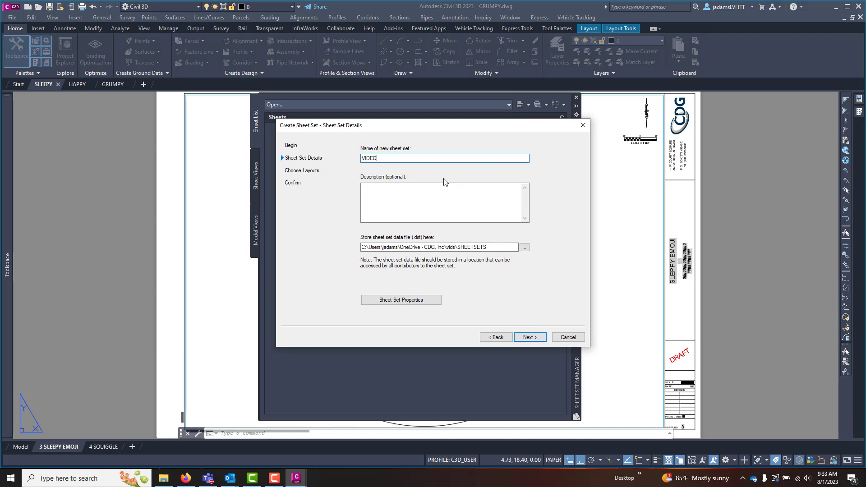
type("3")
left_click(401, 300)
left_click_drag(505, 147, 465, 105)
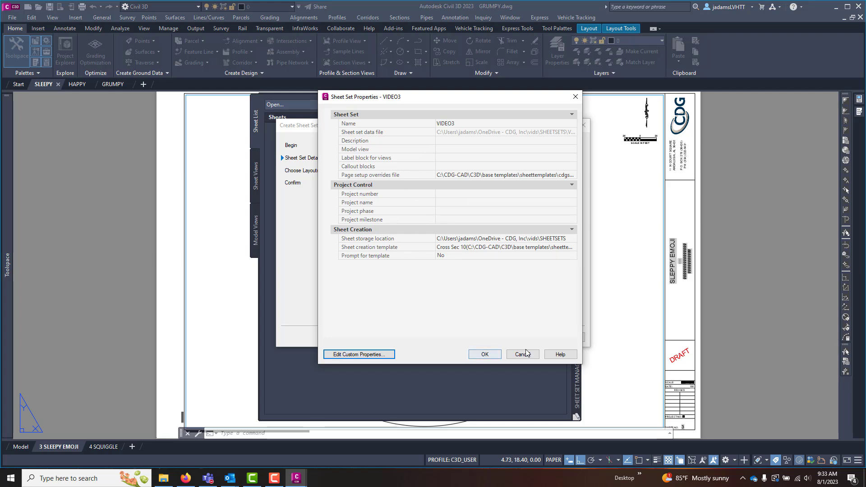
left_click(489, 356)
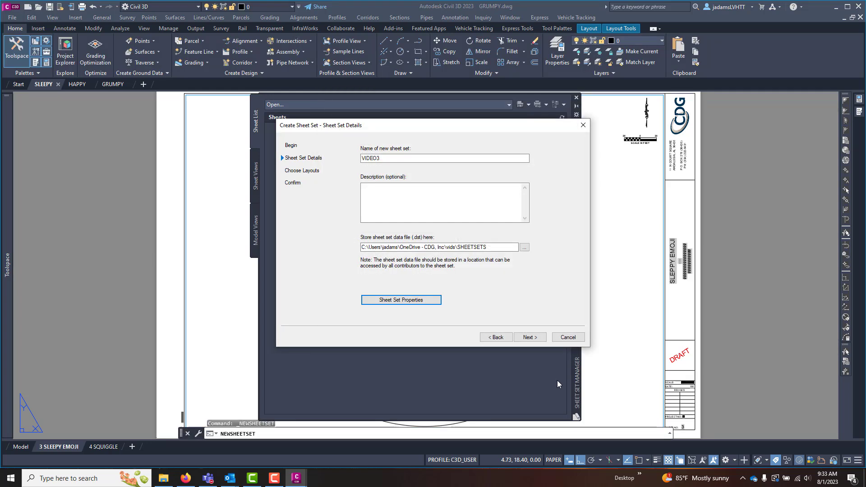
Take layouts from the SHEETSETS folder, leaving out _Border34x22.dwg, and reach the Confirm page.
left_click(527, 339)
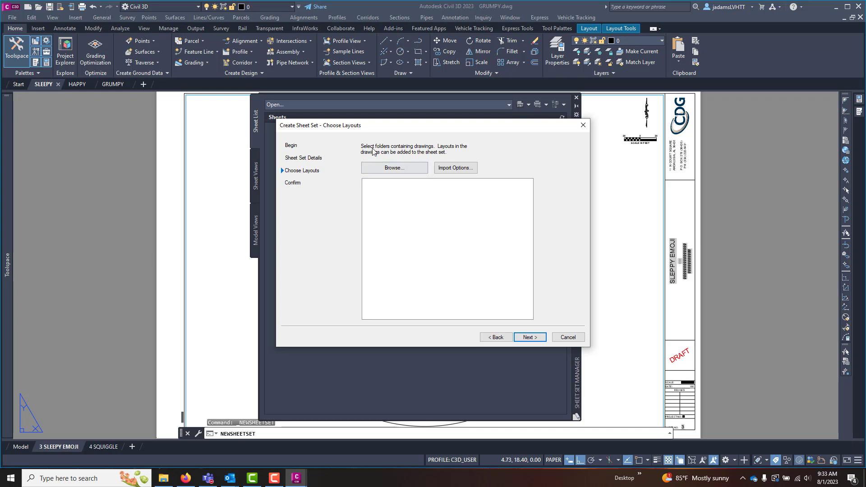
left_click(391, 170)
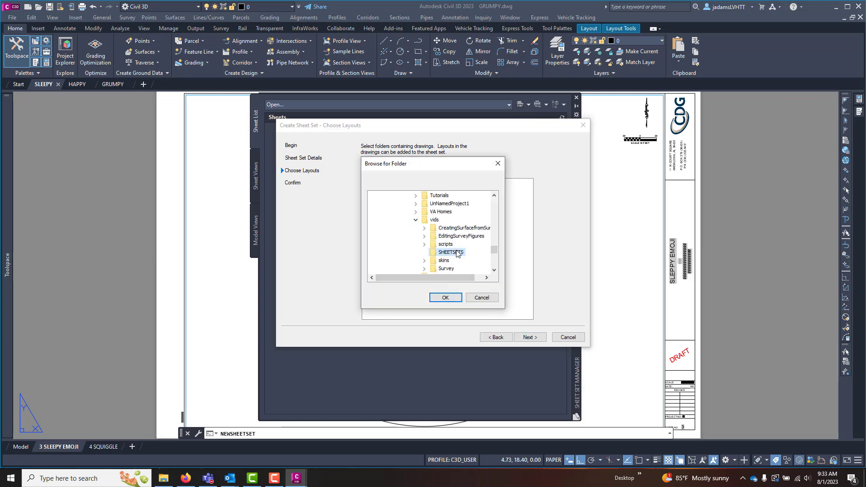
left_click(446, 298)
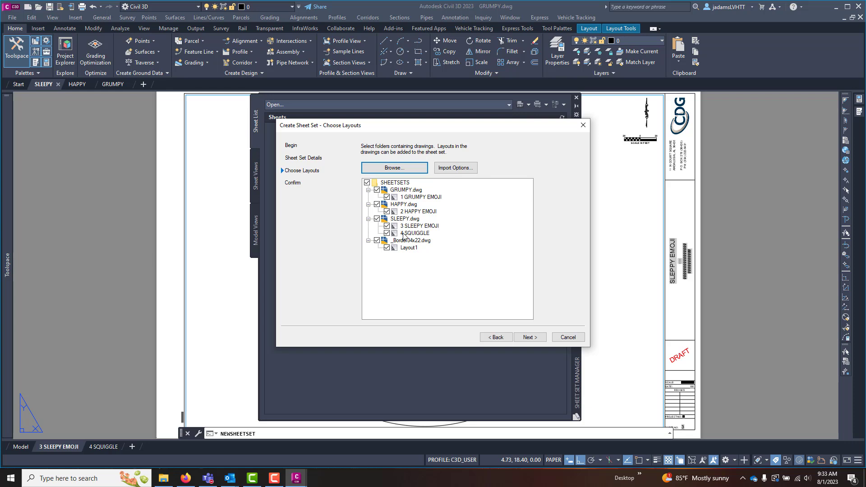
left_click(376, 240)
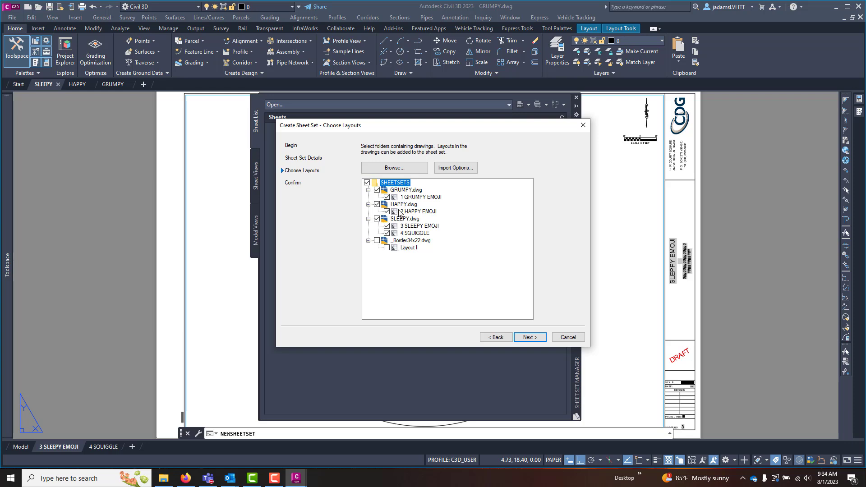
left_click(531, 342)
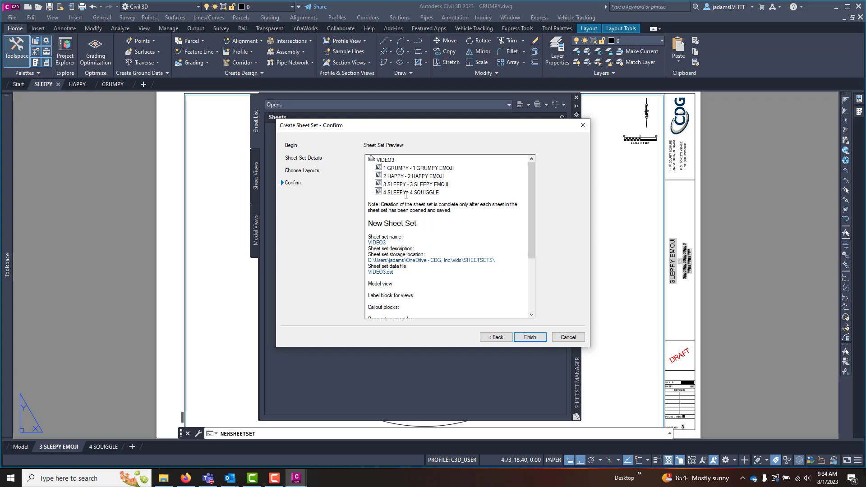
Finish the VIDEO3 sheet set, then move SLEEPY above HAPPY and GRUMPY below SLEEPY.
left_click(526, 337)
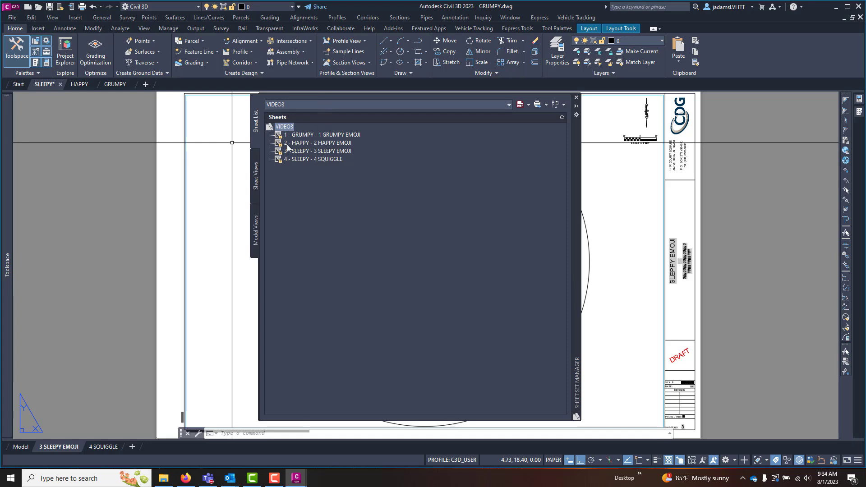
left_click(321, 152)
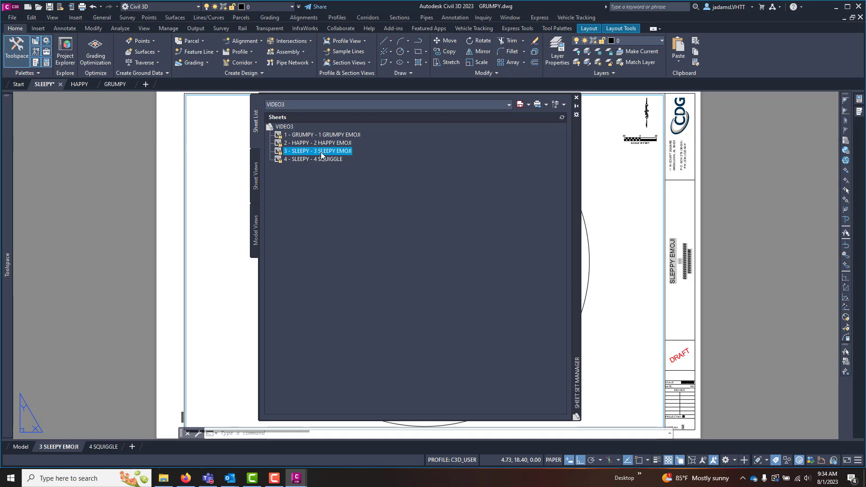
mouse_move(334, 154)
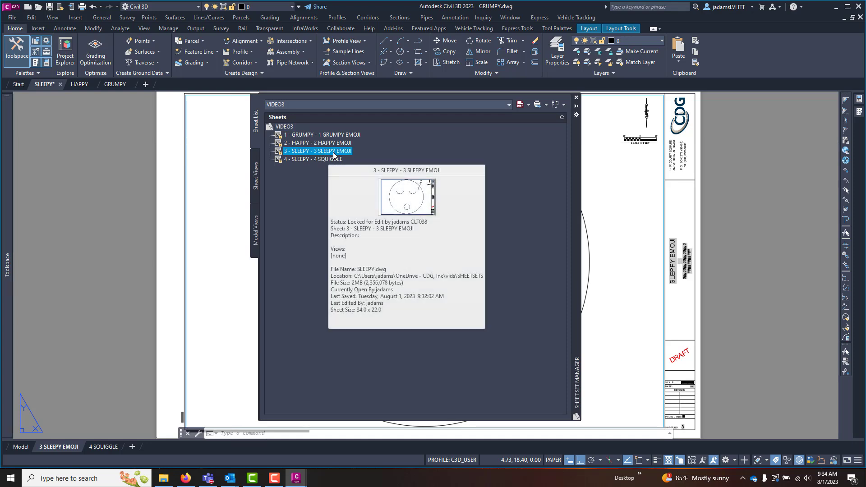
left_click_drag(333, 153, 341, 143)
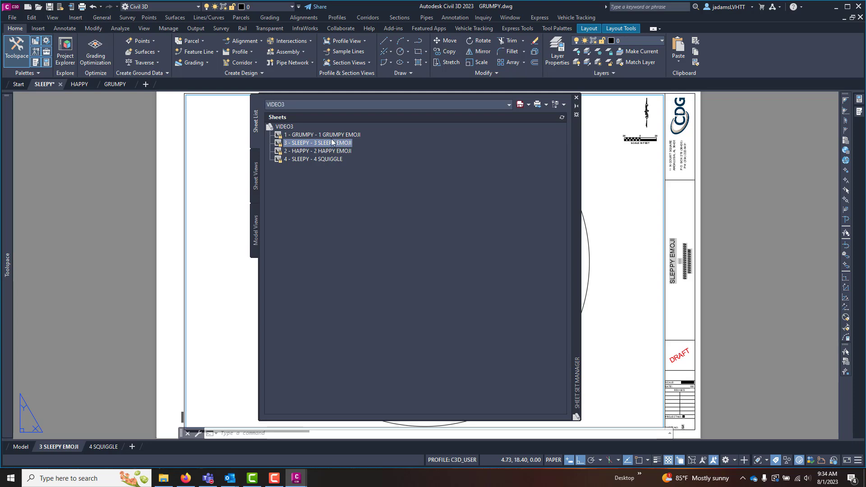
left_click(325, 135)
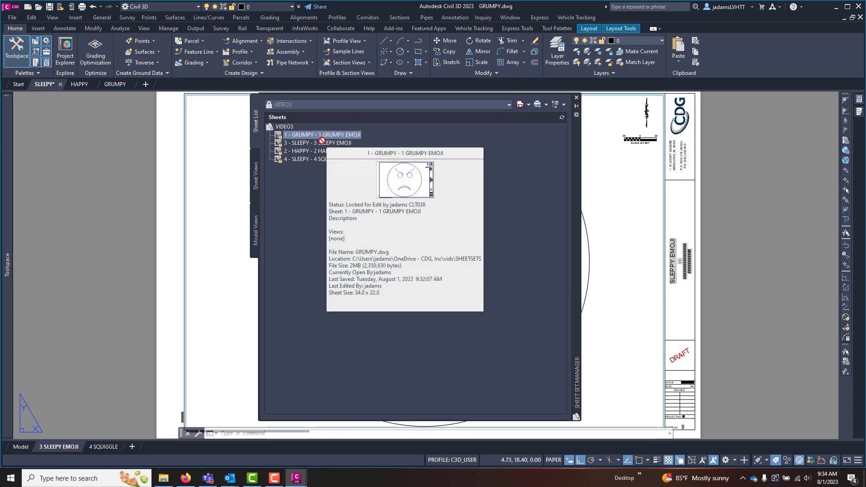
left_click_drag(324, 135, 321, 148)
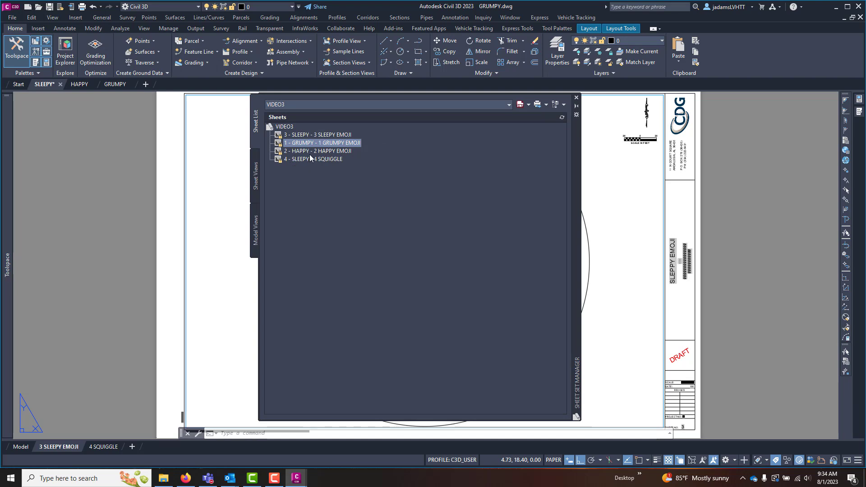
Move GRUMPY below HAPPY, then drag the HAPPY sheet to the end of the list.
left_click(309, 154)
left_click(322, 144)
left_click_drag(323, 144, 316, 155)
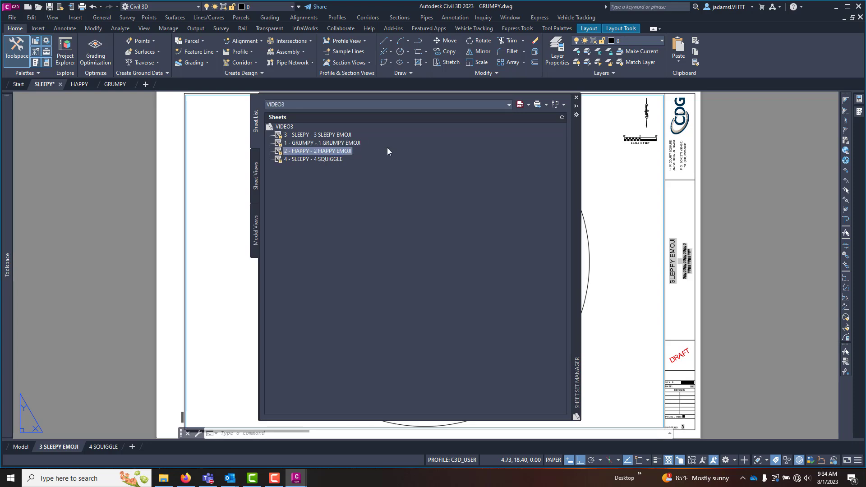
left_click(312, 137)
right_click(312, 137)
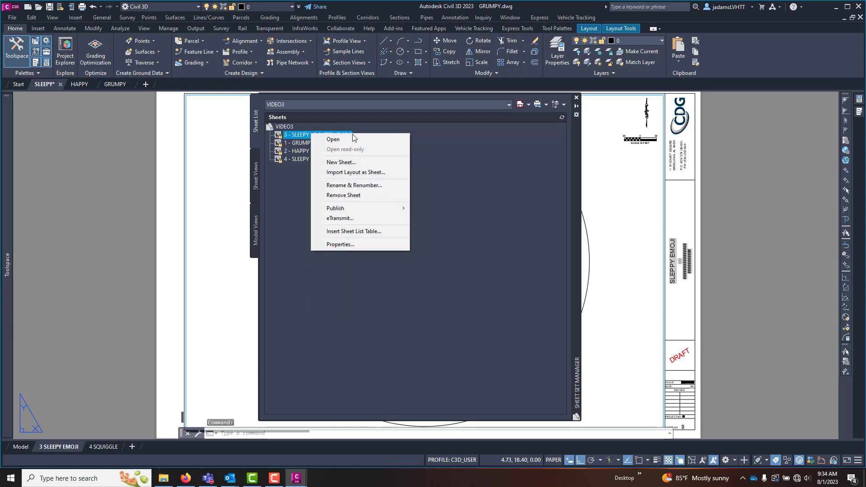
key("Escape")
left_click(317, 152)
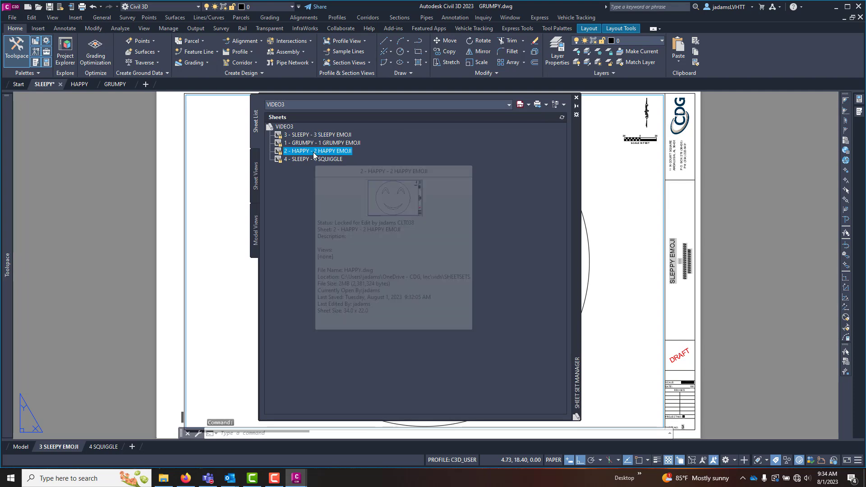
left_click_drag(317, 153, 326, 161)
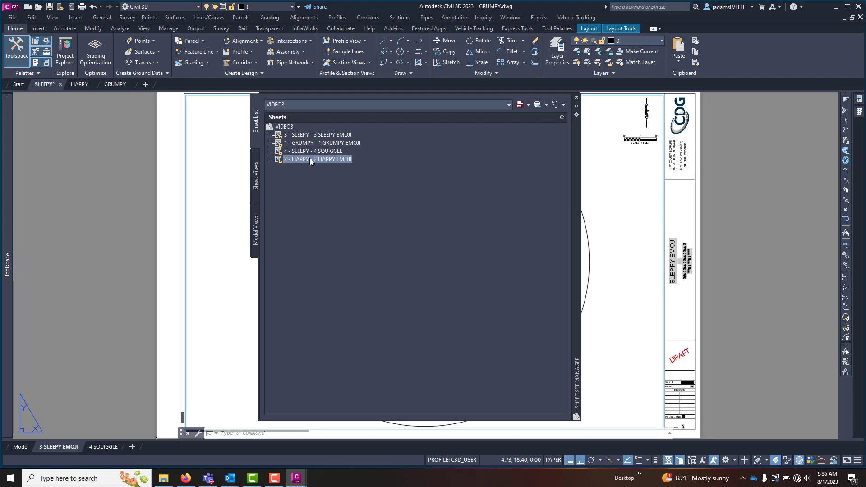
Give the first sheet number 1 and title 'SLEEPY 1', with the layout name following the title and prefix.
right_click(319, 135)
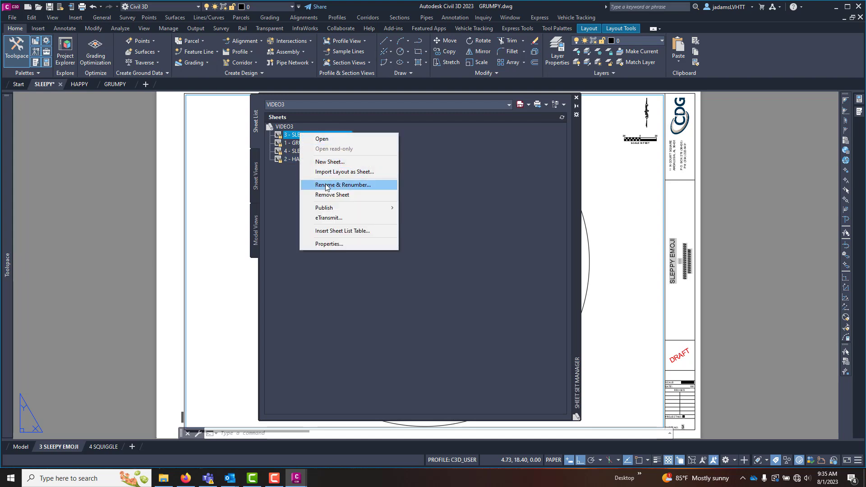
left_click(352, 185)
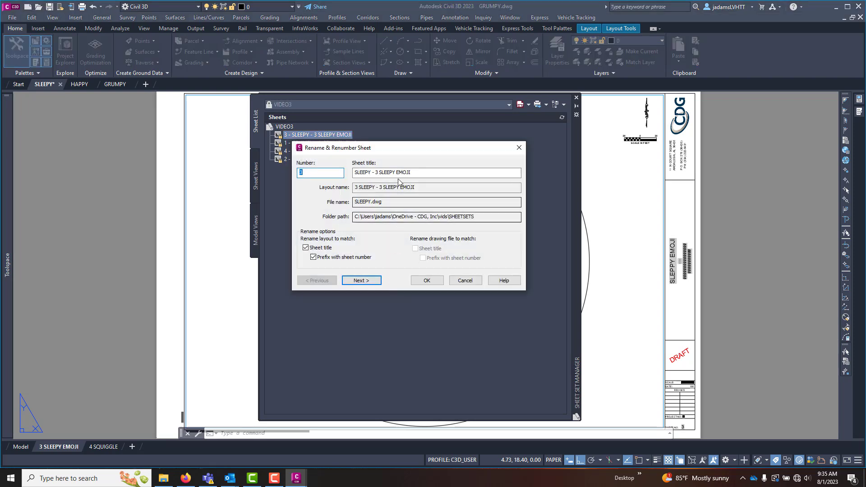
left_click_drag(407, 154, 423, 212)
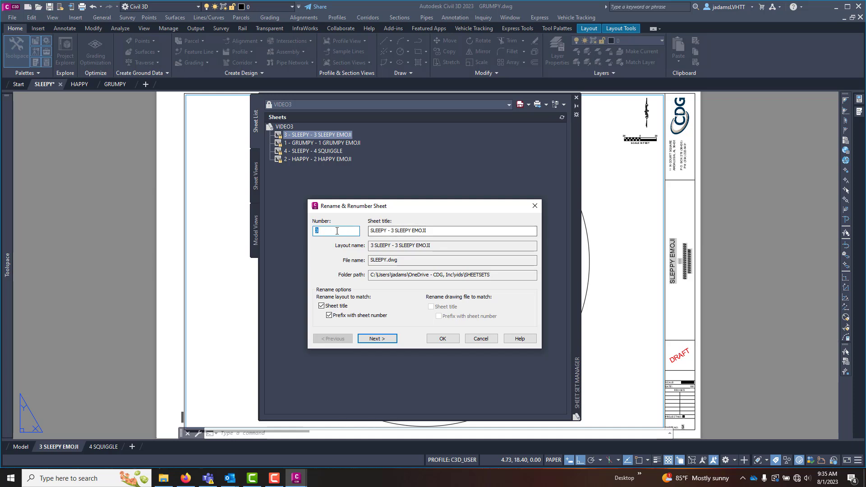
type("1")
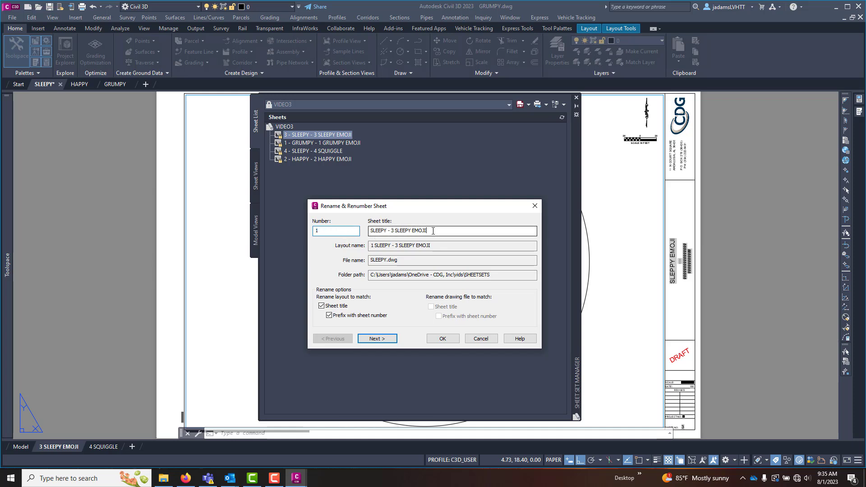
key("Tab")
type("SLEEPY")
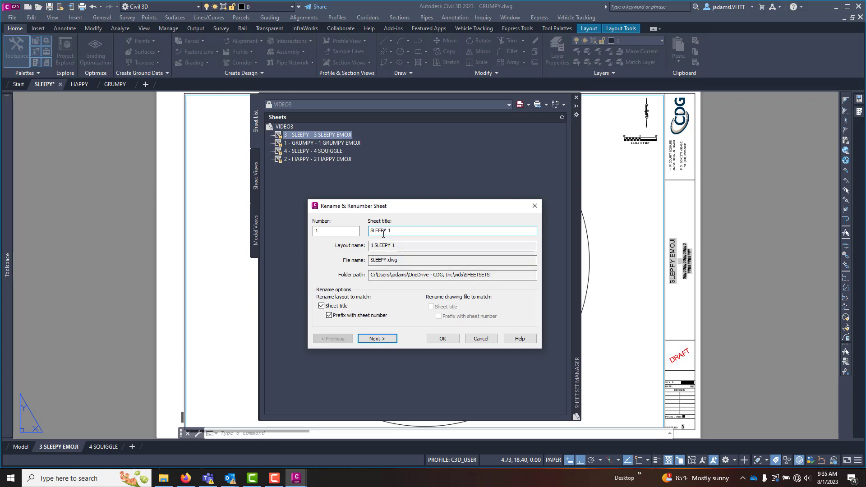
left_click(321, 306)
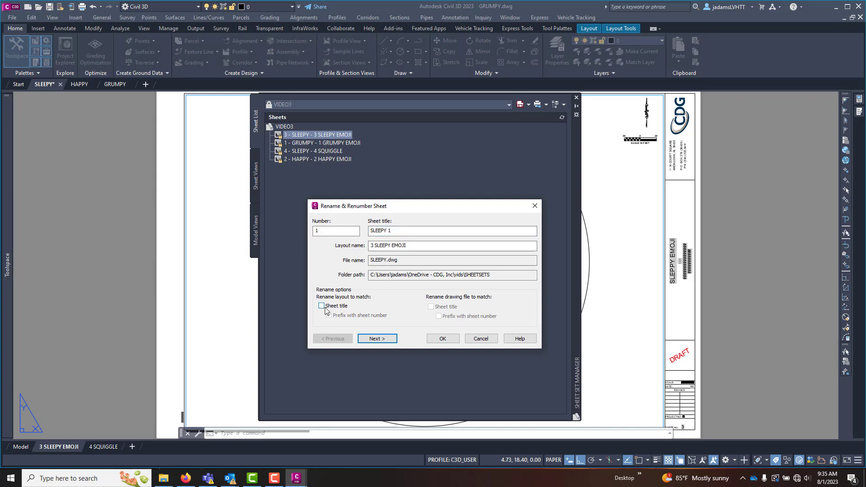
left_click(321, 306)
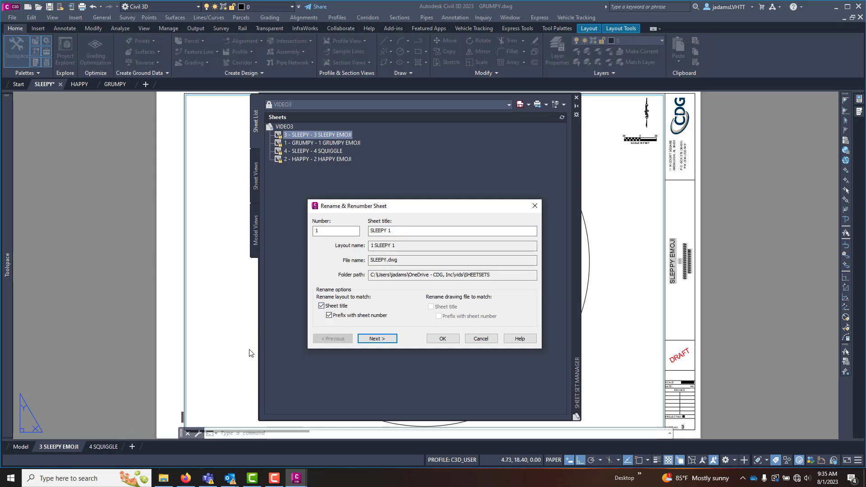
left_click(328, 318)
left_click_drag(402, 211, 468, 144)
Renumber the GRUMPY sheet to 2 with the title 'GRUMPY EMO'.
left_click(442, 272)
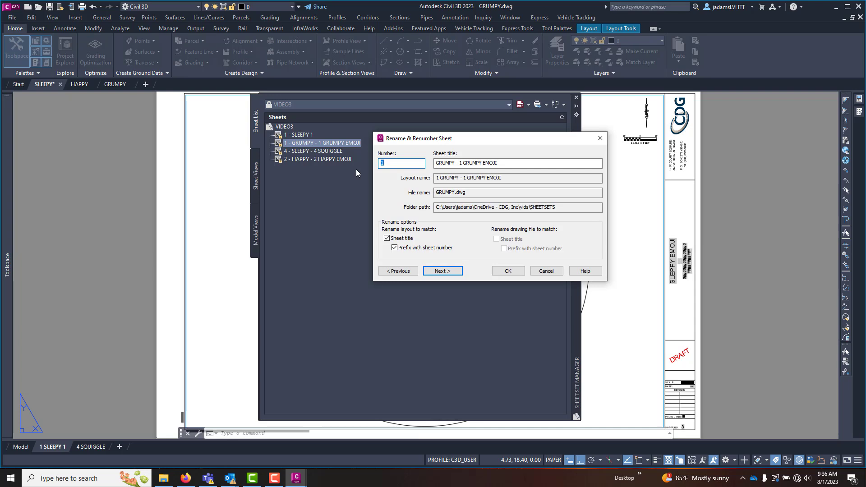
type("2")
left_click_drag(500, 164, 379, 143)
type("BRUMP")
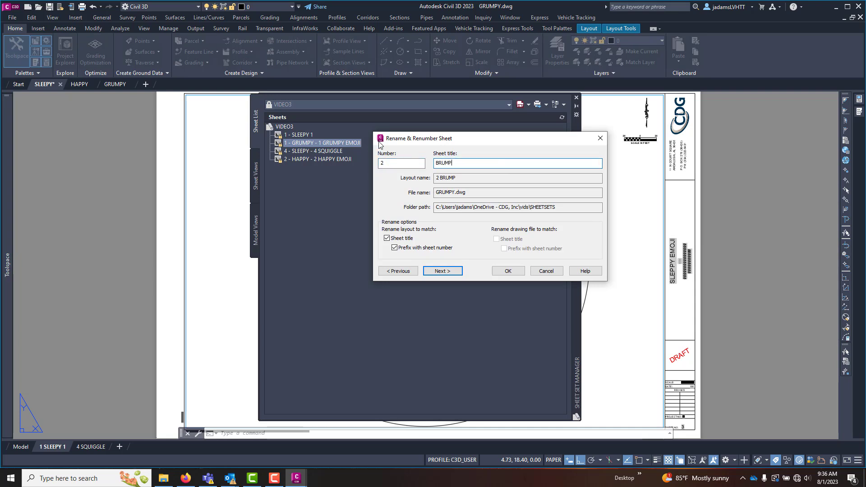
type("R")
key("BackSpace")
key("BackSpace")
type("GRUMPY EMO")
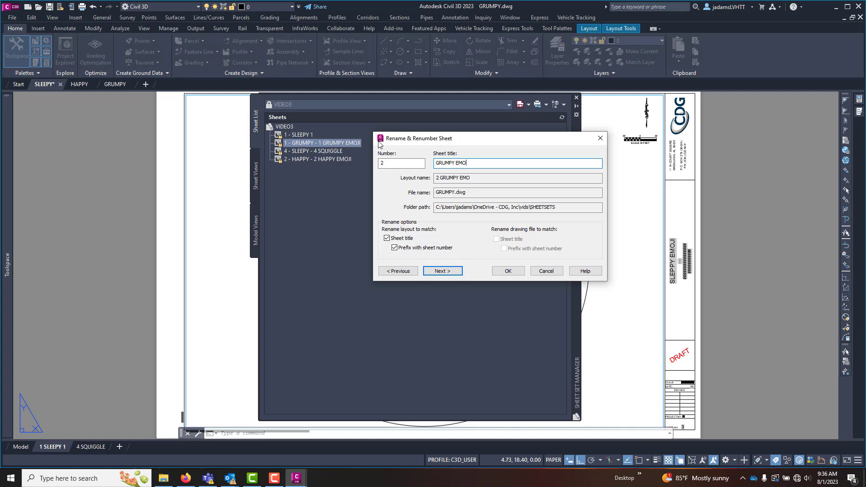
left_click(433, 271)
Set the SQUIGGLE sheet to 3 'SLEEPY 2' and HAPPY to 4 'HAPPY EMO', then apply.
type("3")
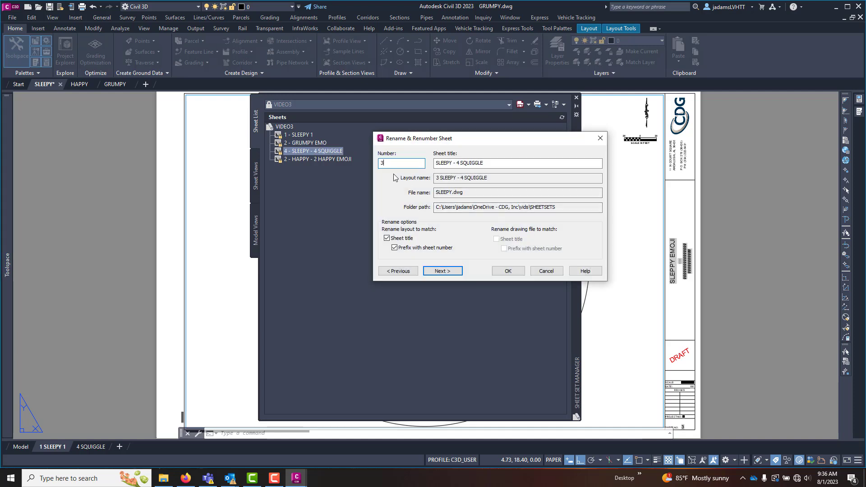
key("Tab")
type("SLEEPY")
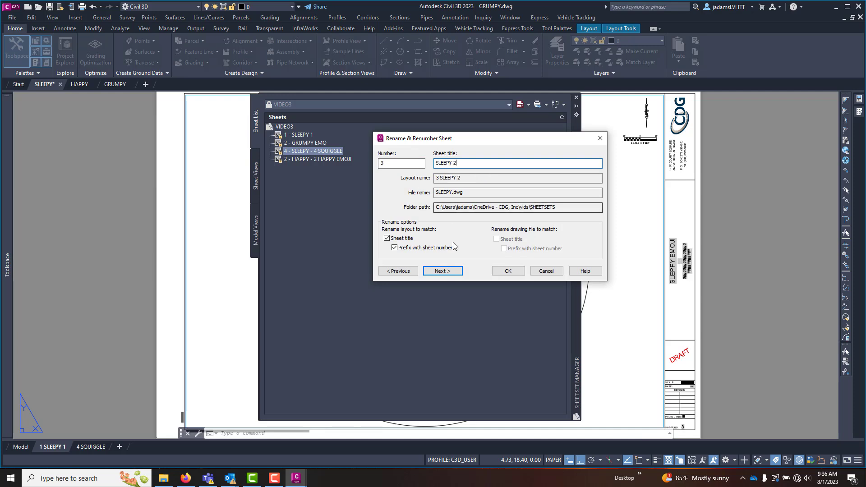
left_click(445, 271)
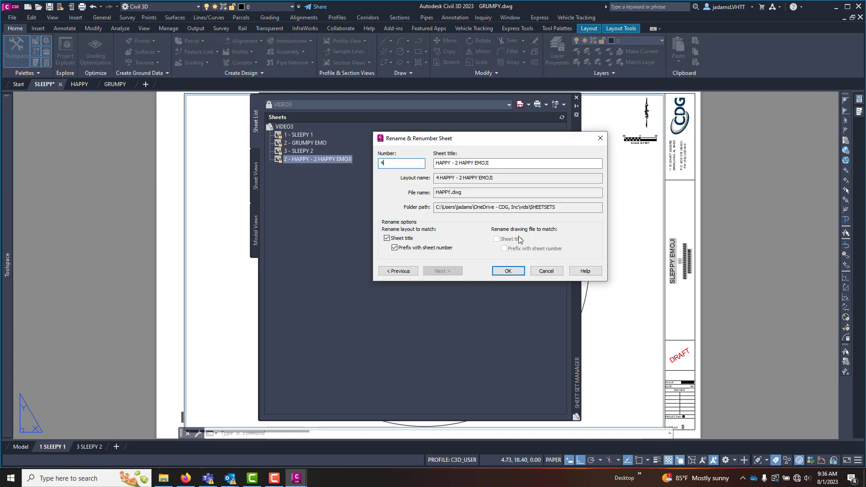
type("4")
key("Tab")
type("HA")
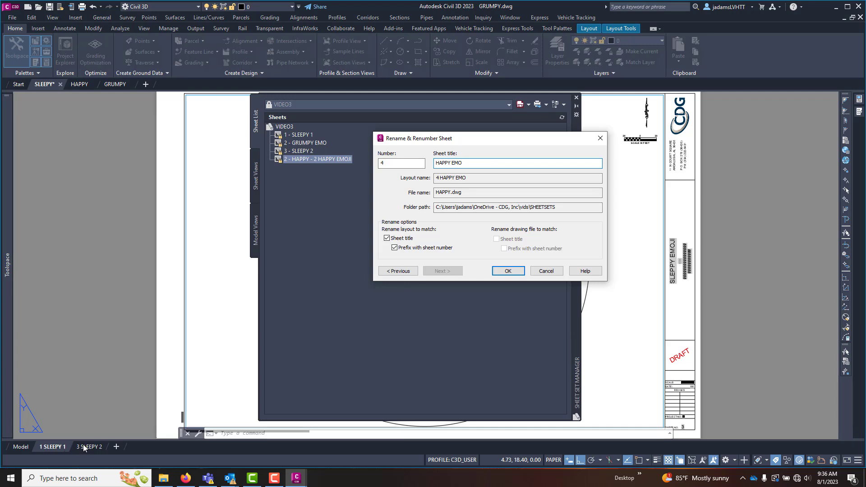
left_click(508, 271)
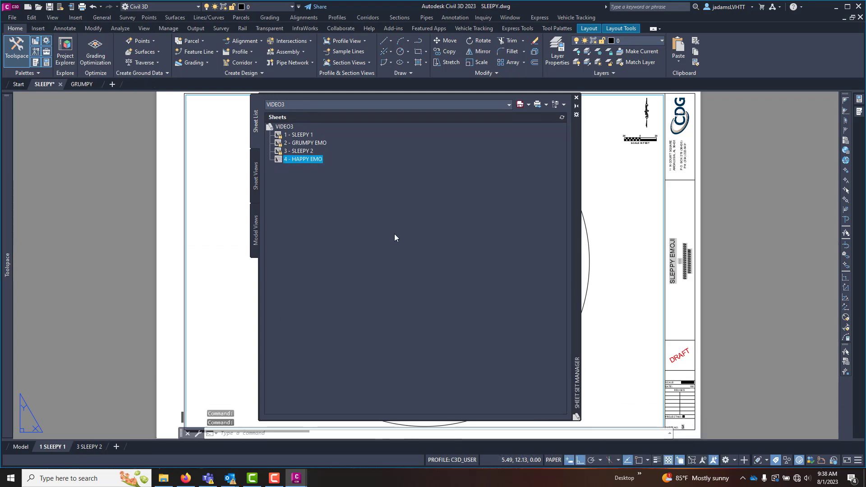
Close the GRUMPY drawing and reopen it from the GRUMPY EMO sheet in the sheet list.
left_click(98, 85)
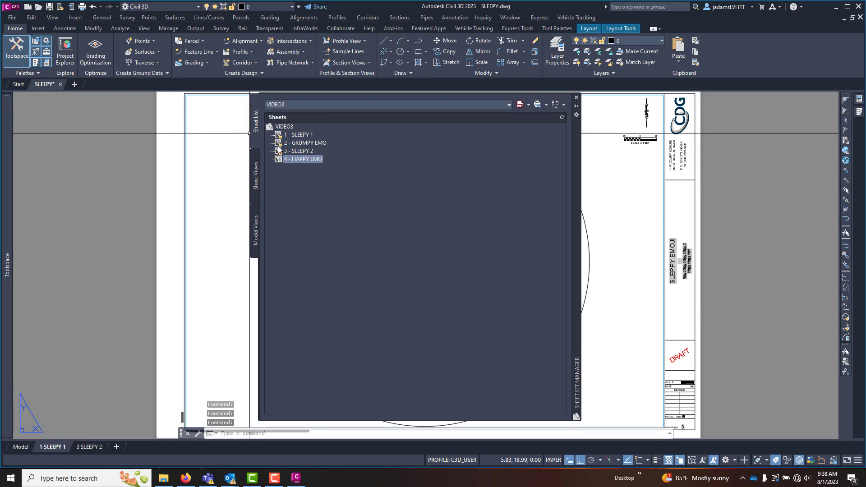
left_click(310, 152)
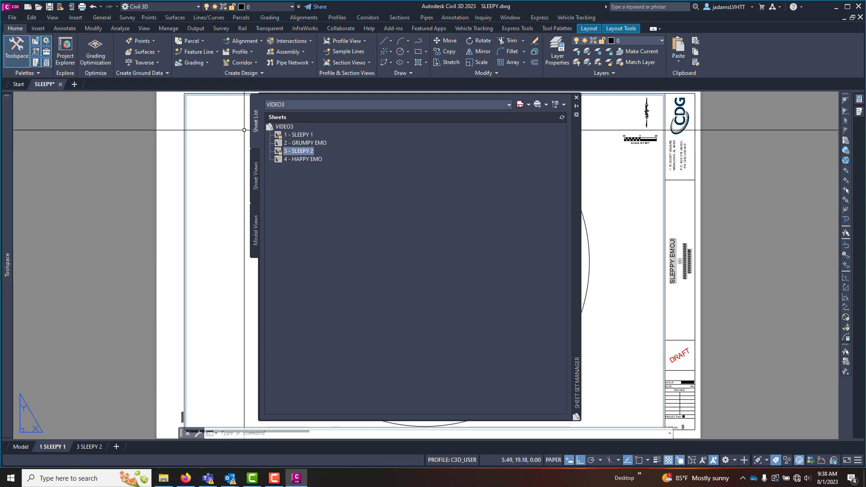
right_click(304, 144)
left_click(336, 152)
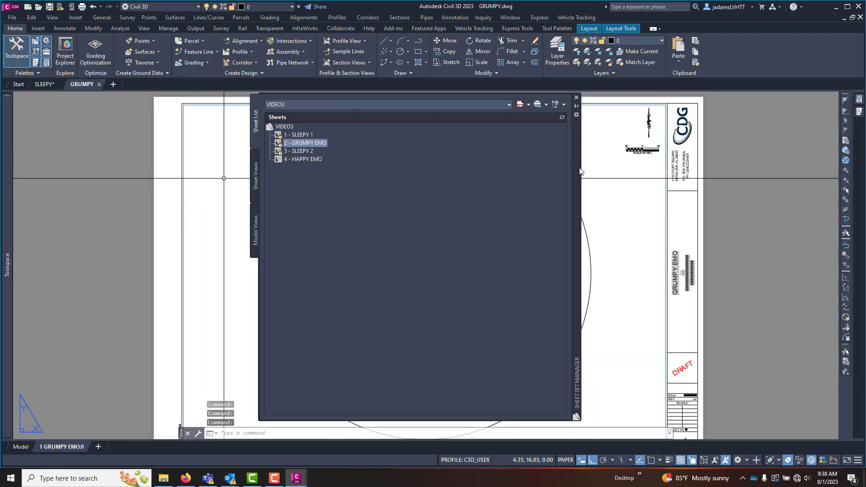
mouse_move(579, 172)
left_mouse_down()
mouse_move(781, 180)
mouse_move(730, 169)
mouse_move(759, 176)
left_mouse_up()
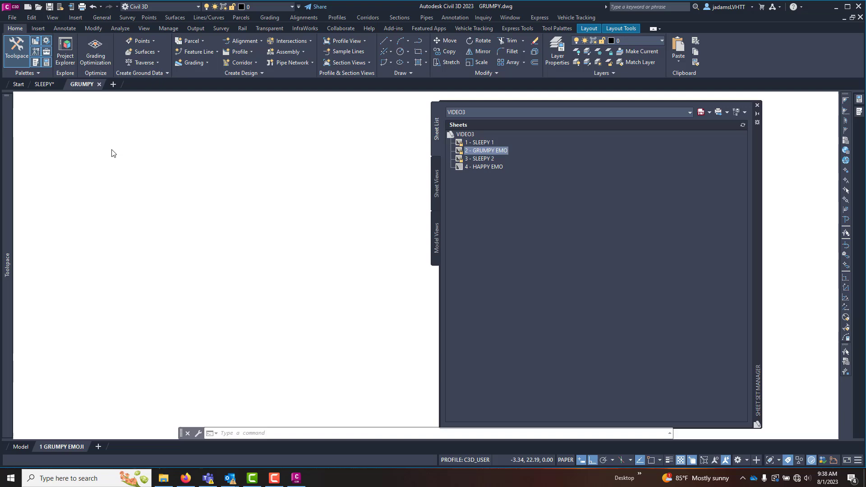
Reopen GRUMPY from the Recent files list and regenerate it with REA.
left_click(19, 84)
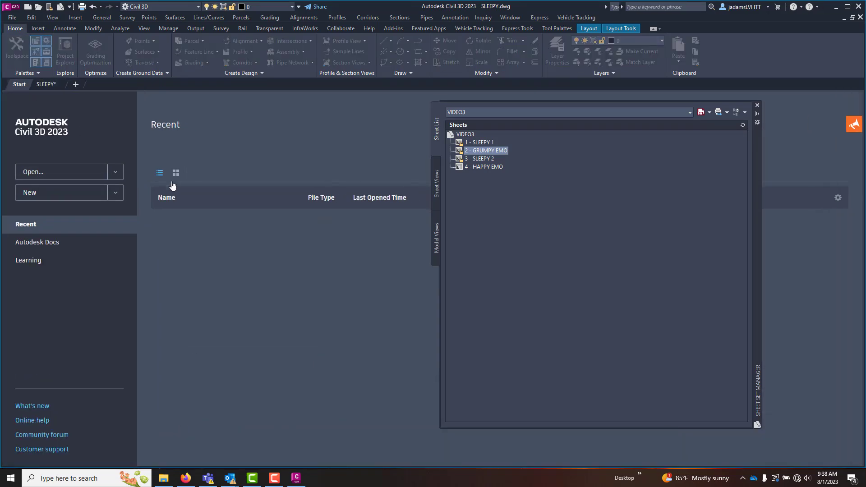
left_click(184, 244)
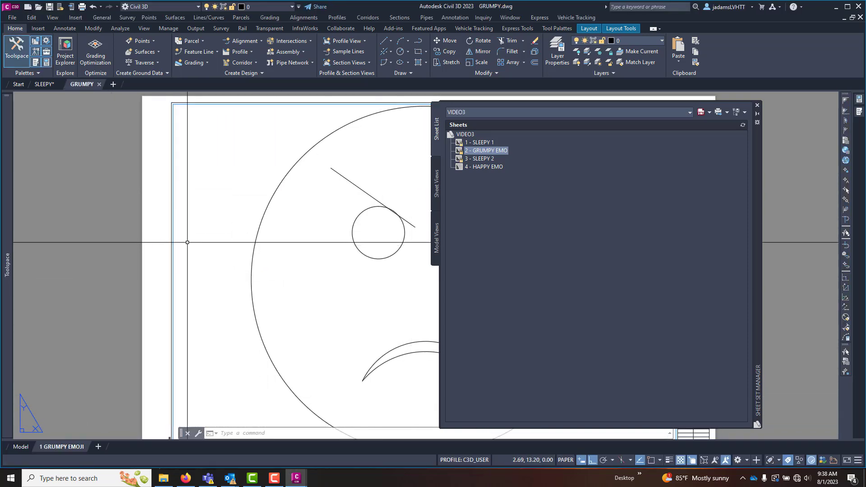
type("REA")
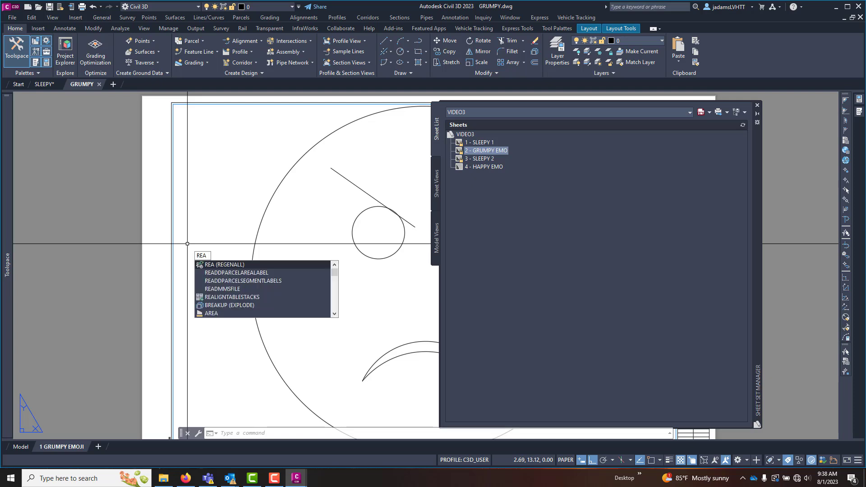
key("Return")
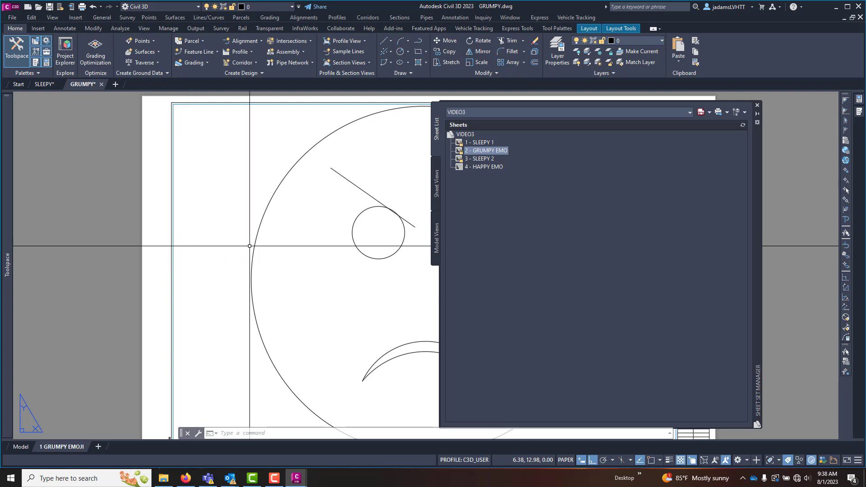
Reapply Rename & Renumber on '2 - GRUMPY EMO' so its layout tab becomes 2 GRUMPY EMO.
right_click(497, 151)
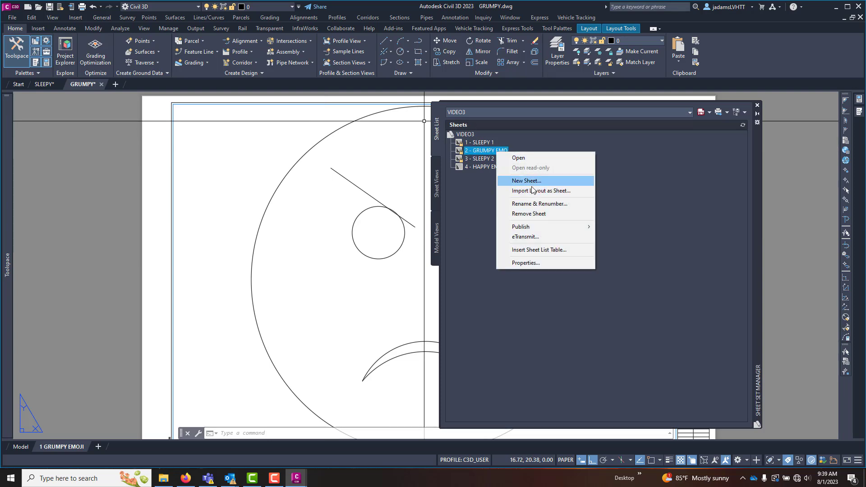
left_click(531, 205)
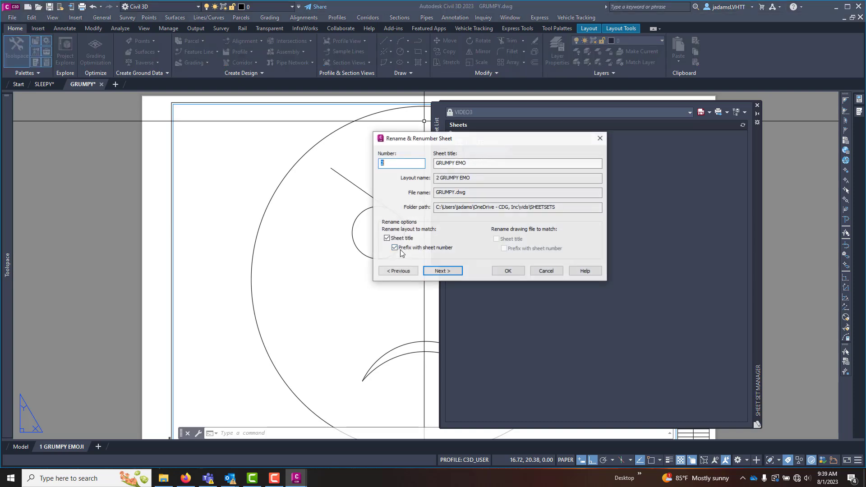
left_click(509, 271)
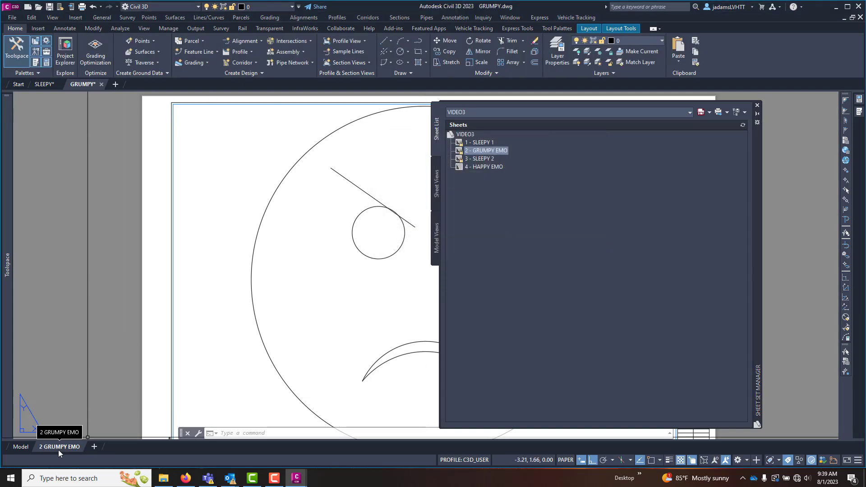
double_click(483, 167)
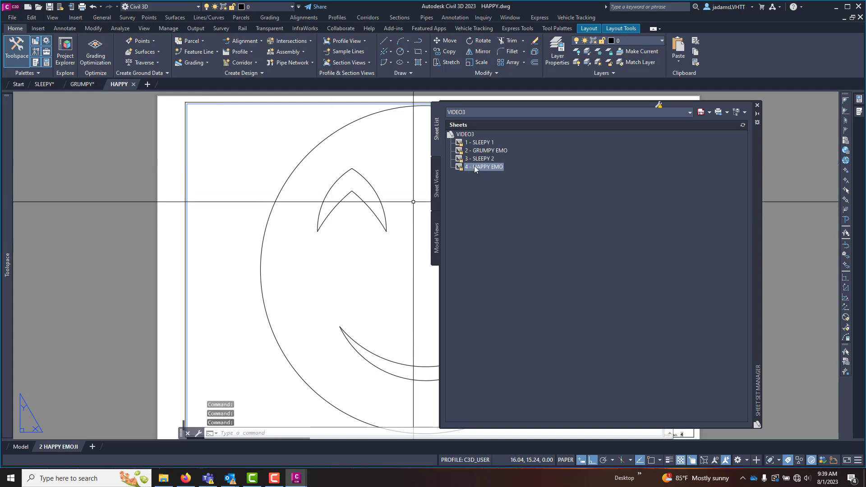
right_click(475, 167)
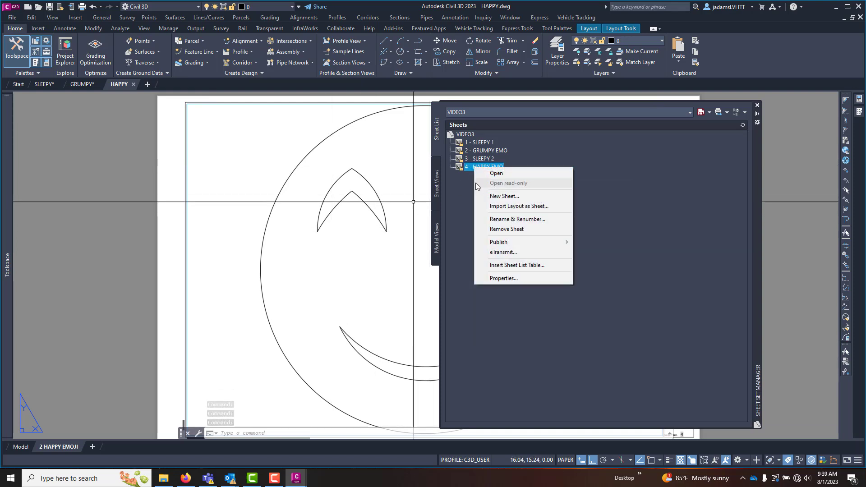
left_click(468, 168)
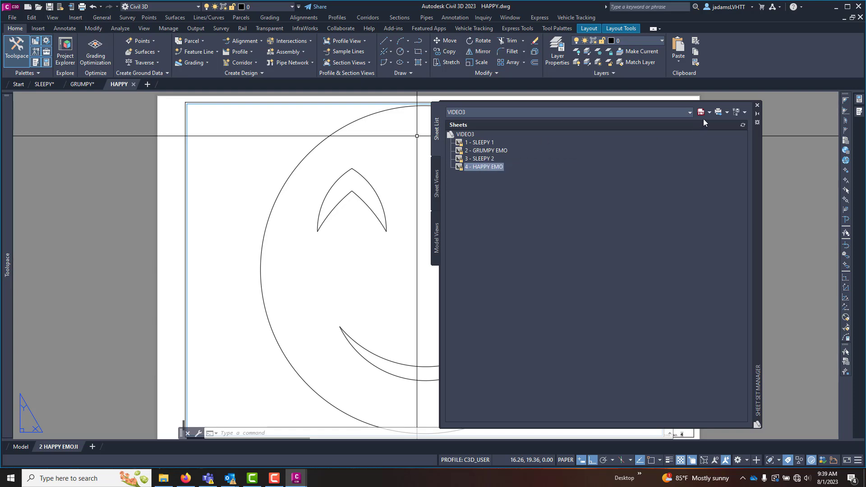
Publish the sheet to VIDEO3.pdf on the Desktop, then bring the SHEETSETS Explorer window forward.
left_click(728, 112)
left_click(749, 141)
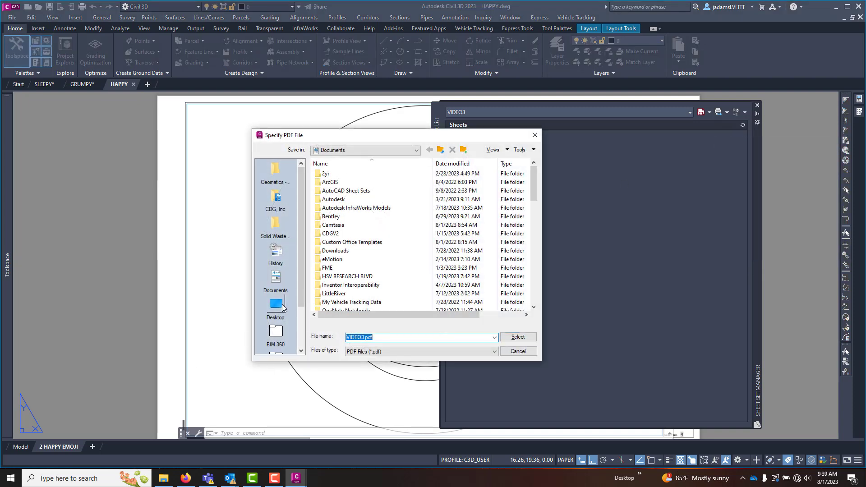
left_click(276, 305)
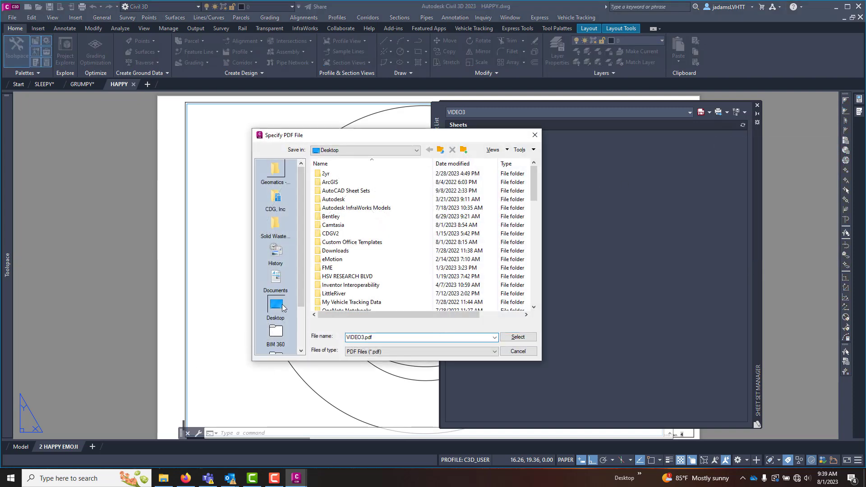
left_click(518, 338)
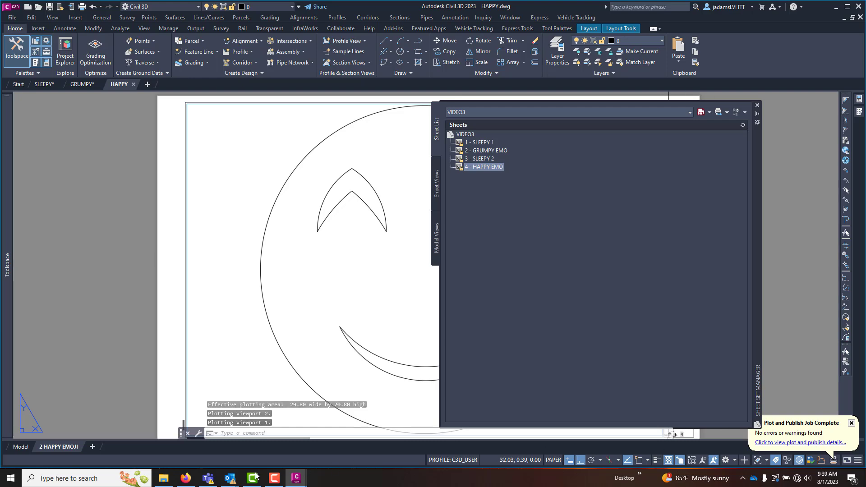
mouse_move(171, 481)
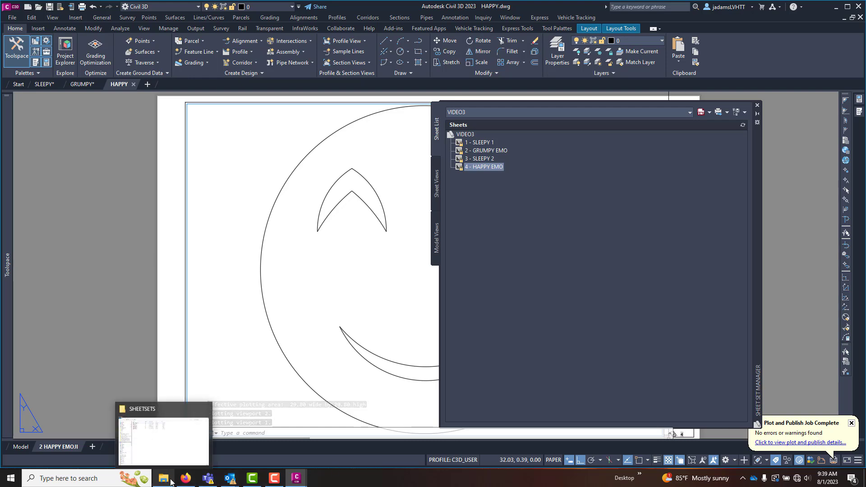
left_click(164, 441)
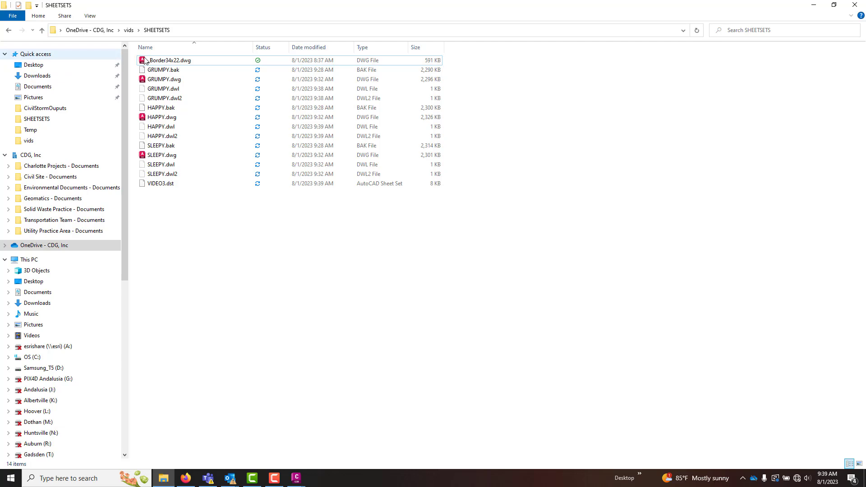
Show the Desktop sorted newest first and pick the new VIDEO3.pdf.
left_click(32, 65)
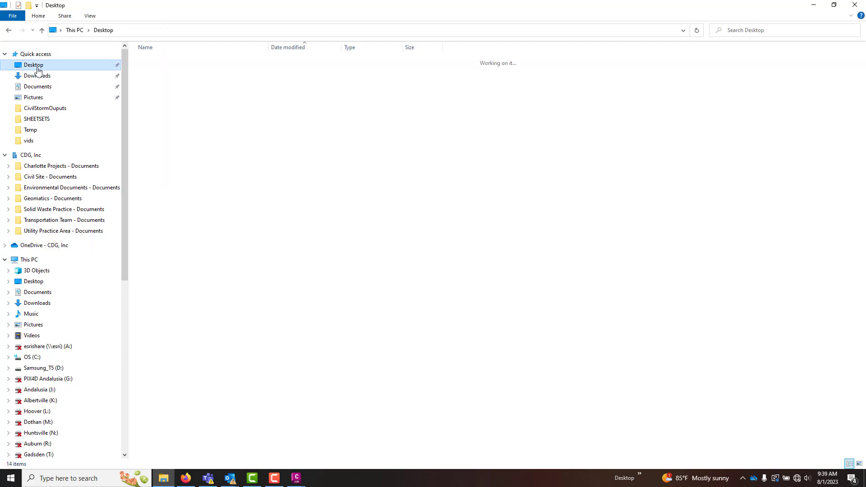
left_click(283, 45)
left_click(159, 61)
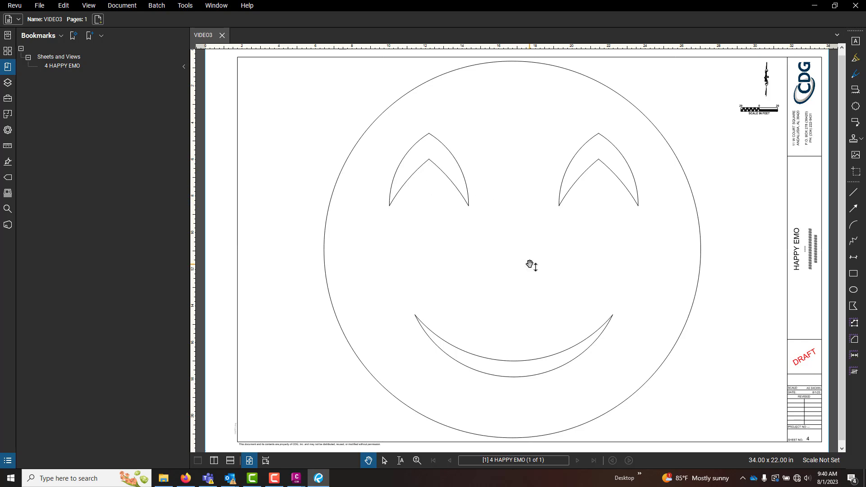
Minimize Bluebeam Revu and switch back to the HAPPY.dwg drawing in Civil 3D.
left_click(822, 6)
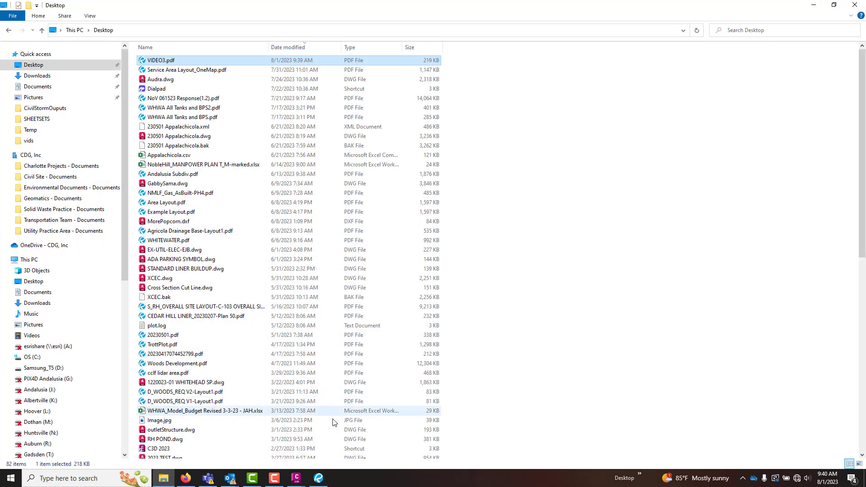
mouse_move(296, 477)
left_click(398, 440)
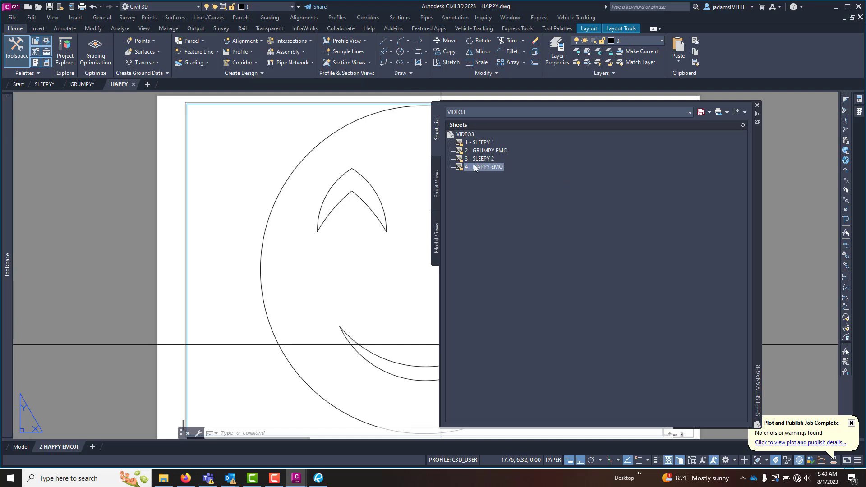
Select the VIDEO3 sheet set root and close the one-page PDF in Revu.
left_click(467, 136)
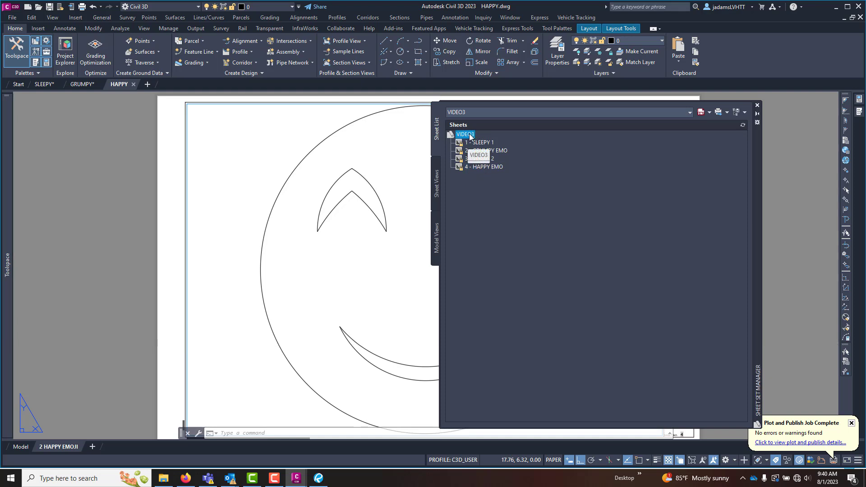
left_click(318, 479)
left_click(72, 19)
left_click(814, 5)
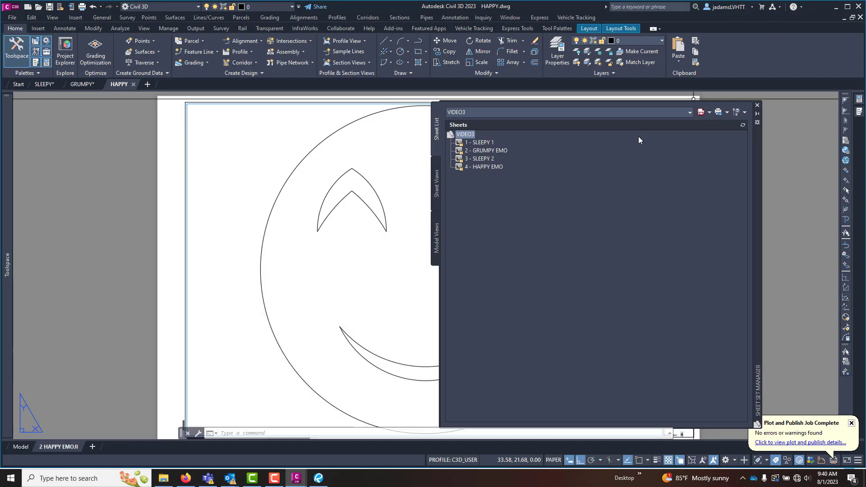
Publish the whole four-sheet VIDEO3 set to VIDEO3.pdf in Documents.
left_click(728, 113)
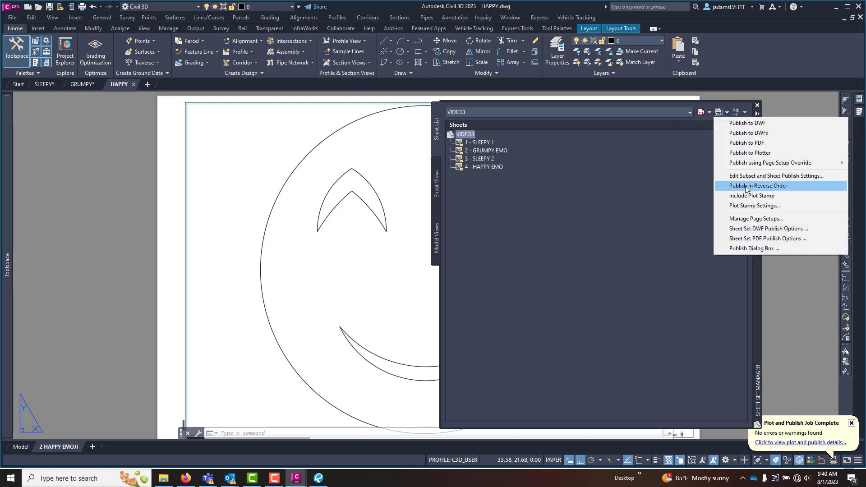
left_click(756, 144)
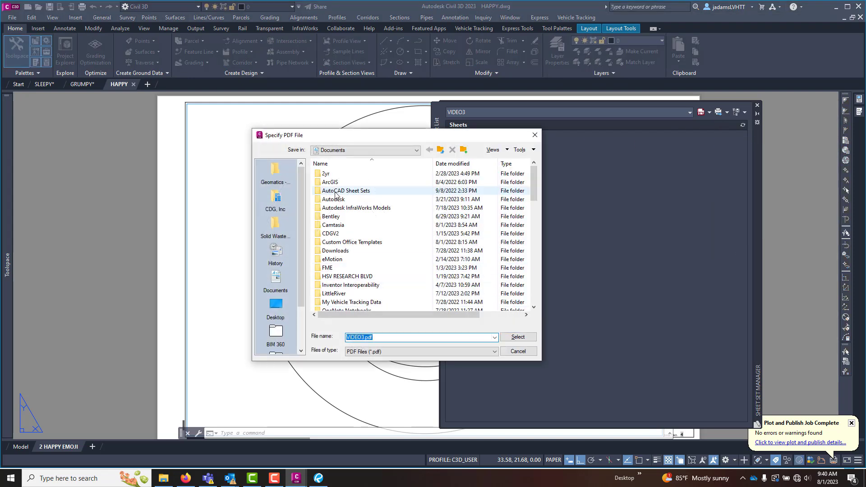
left_click(518, 337)
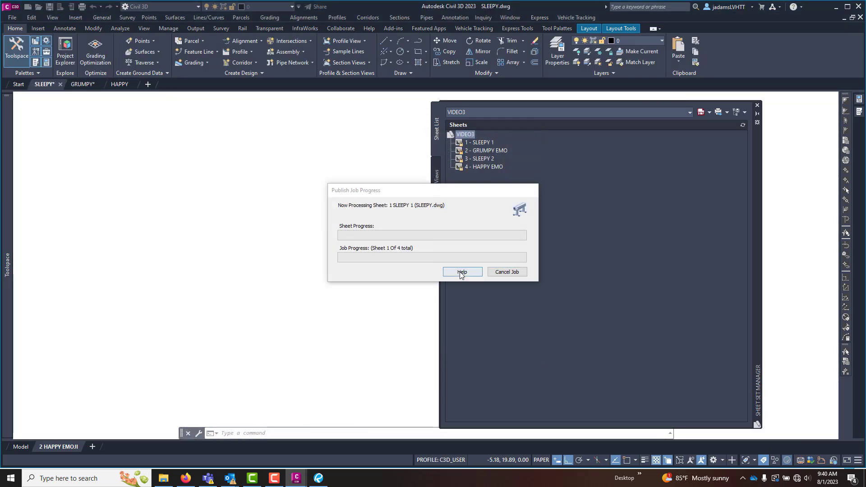
Open VIDEO3.pdf from Documents in Bluebeam Revu and page through its sheets.
left_click(163, 478)
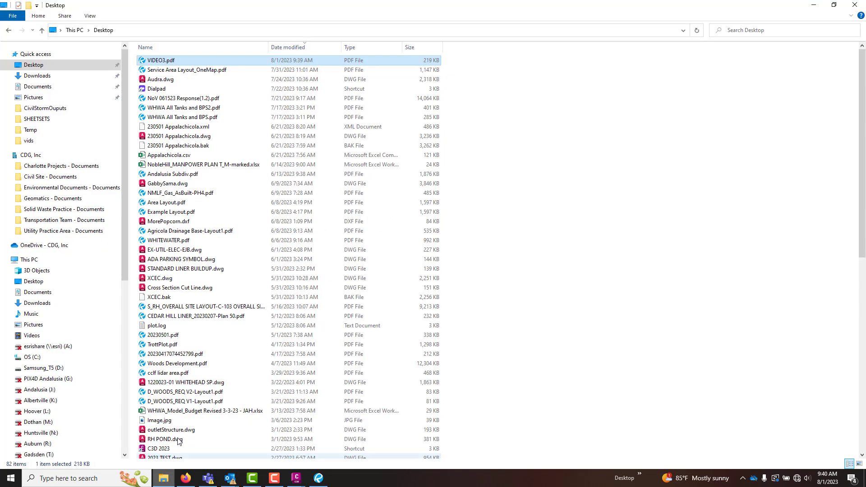
double_click(166, 62)
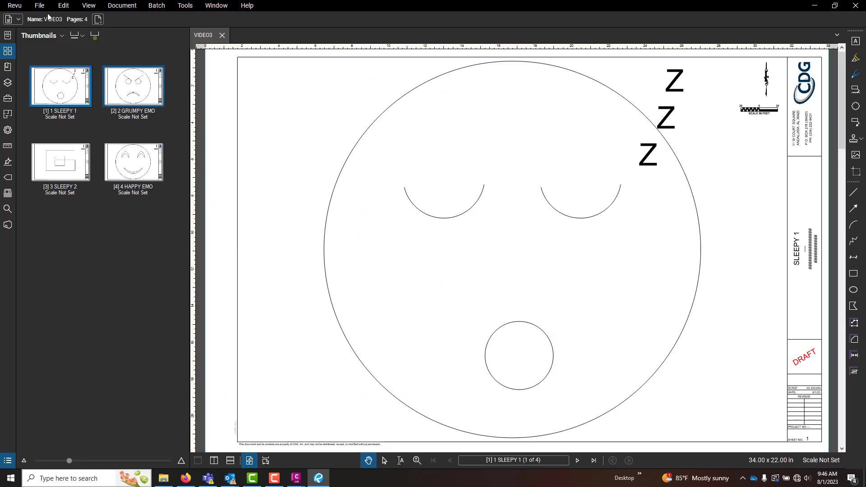
key("Page_Down")
key("Page_Down")
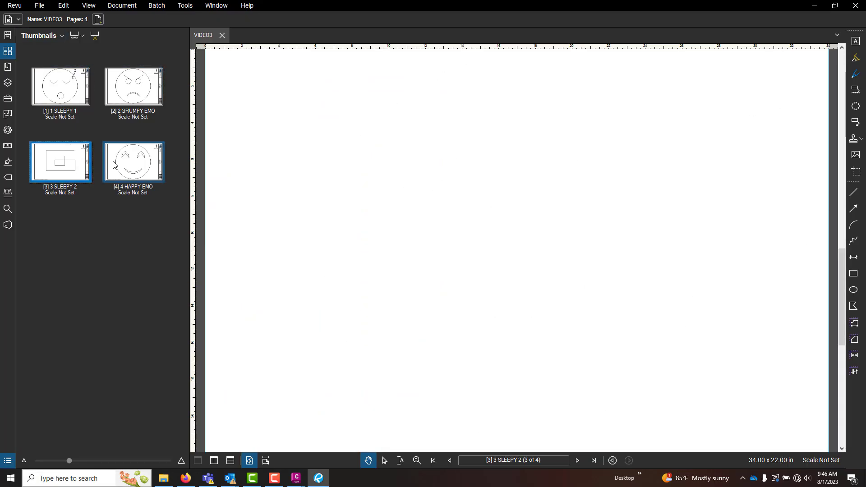
key("Page_Down")
key("Page_Up")
key("Page_Up")
key("Page_Up")
key("Page_Down")
key("Page_Down")
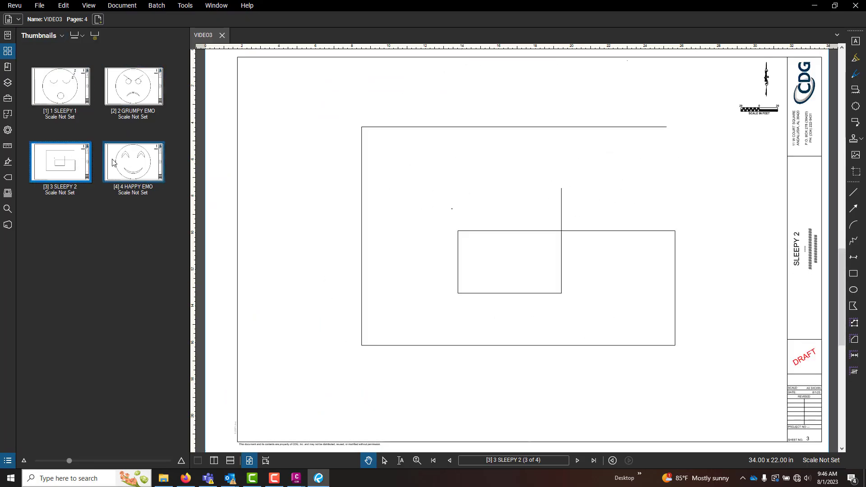
key("Page_Down")
key("Page_Up")
key("Page_Up")
key("Page_Up")
key("Page_Down")
key("Page_Down")
key("Page_Up")
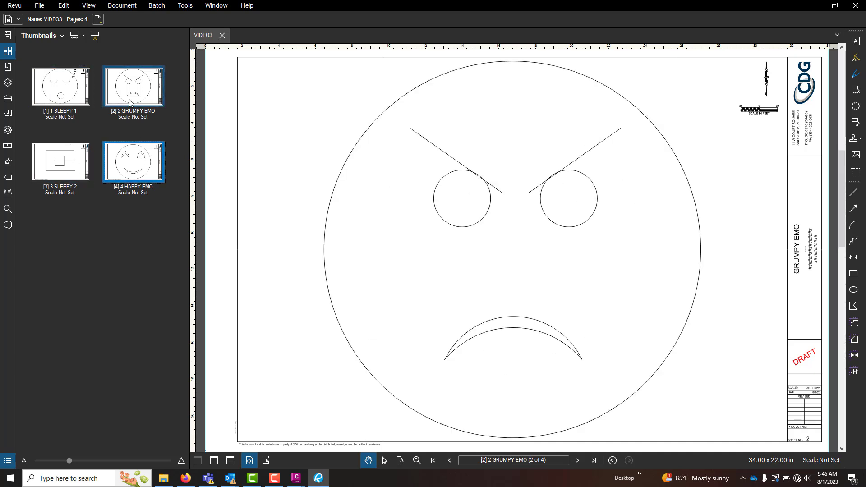
key("Page_Up")
Review SLEEPY 1, GRUMPY EMO, SLEEPY 2 and HAPPY EMO via thumbnails, then show the bookmarks.
left_click(63, 168)
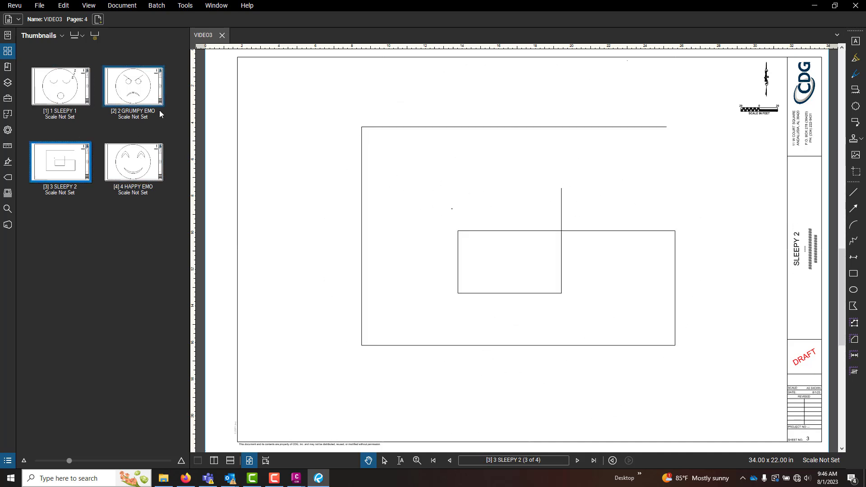
left_click(62, 115)
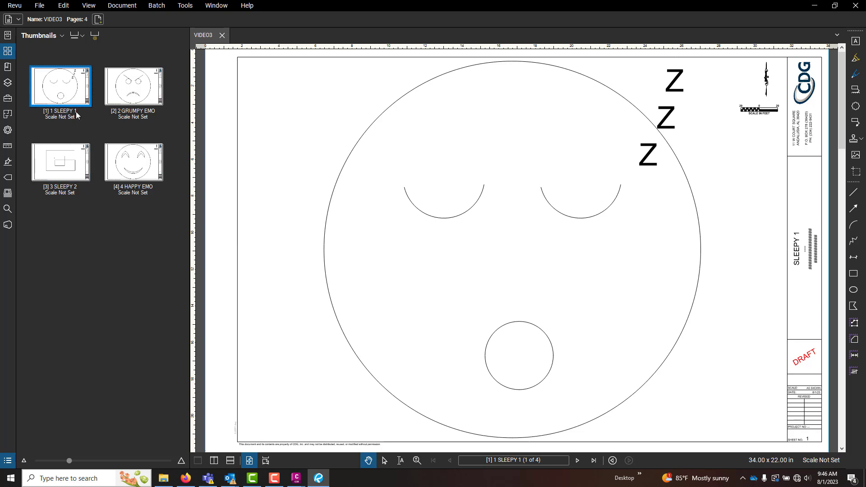
left_click(132, 97)
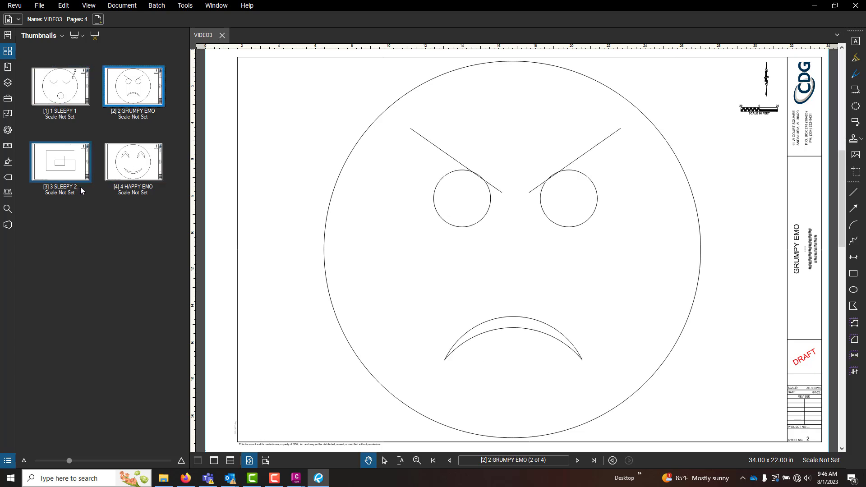
left_click(128, 166)
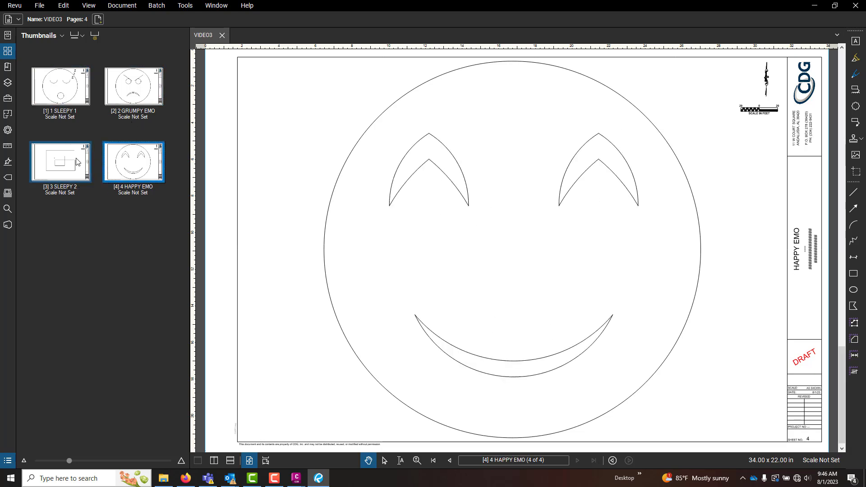
left_click(60, 162)
left_click(60, 86)
left_click(133, 86)
left_click(135, 154)
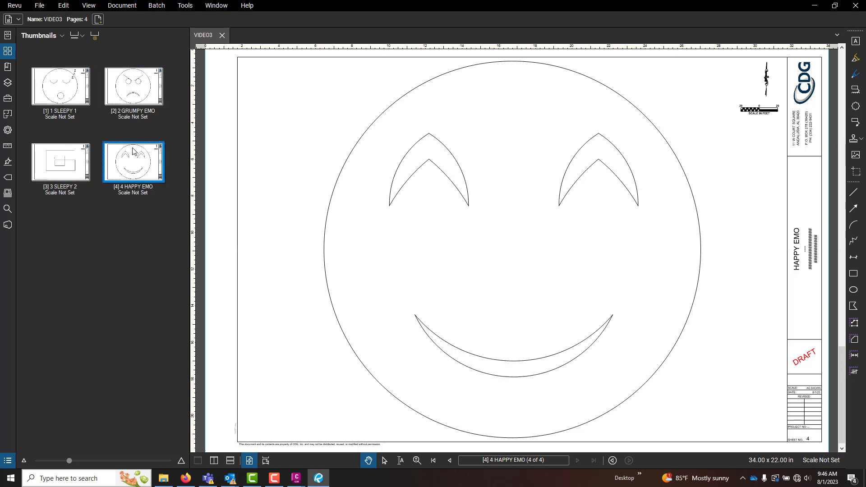
left_click(8, 68)
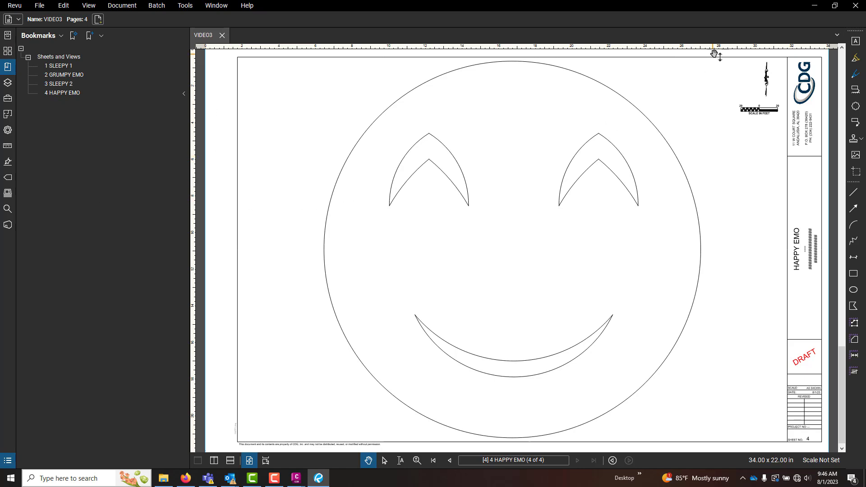
left_click(815, 5)
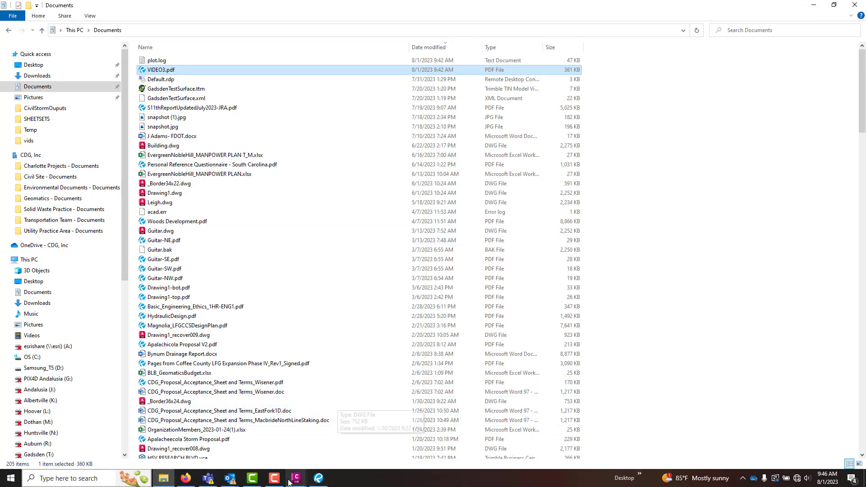
Switch back to the HAPPY.dwg drawing in Civil 3D with VIDEO3's four sheets listed.
mouse_move(296, 477)
left_click(394, 434)
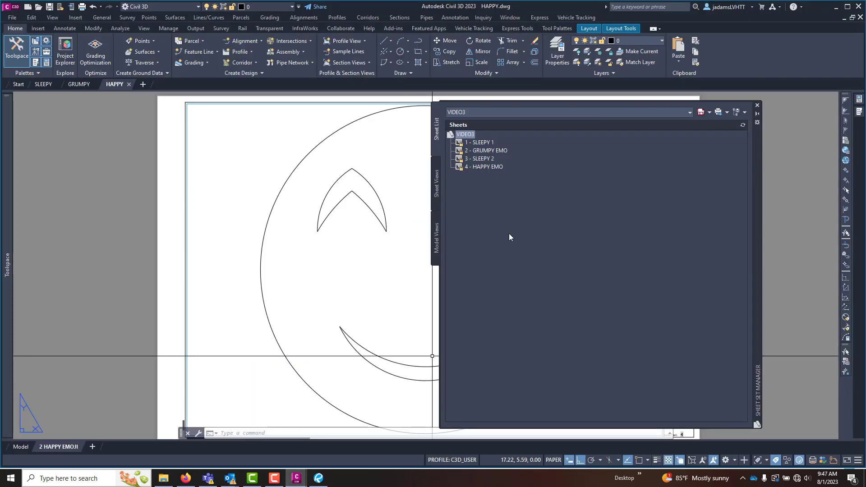